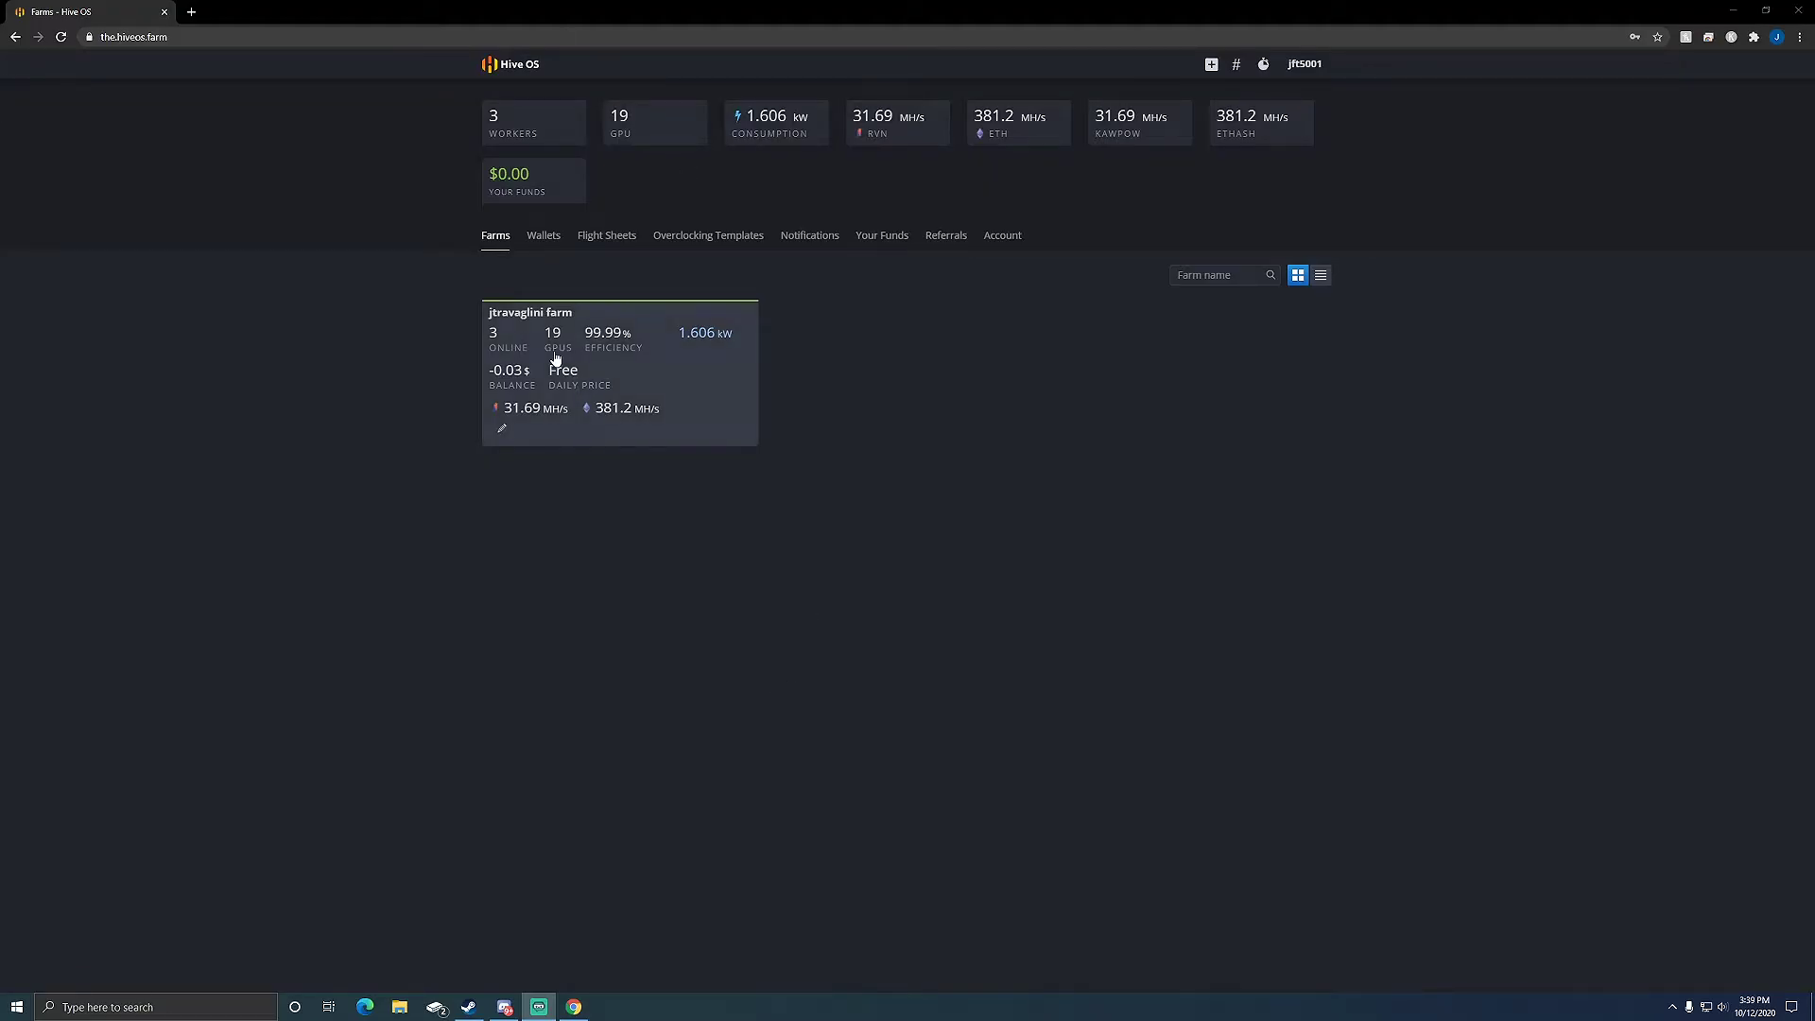
Open the farm card to show its three workers mining ETH and RVN.
left_click(641, 380)
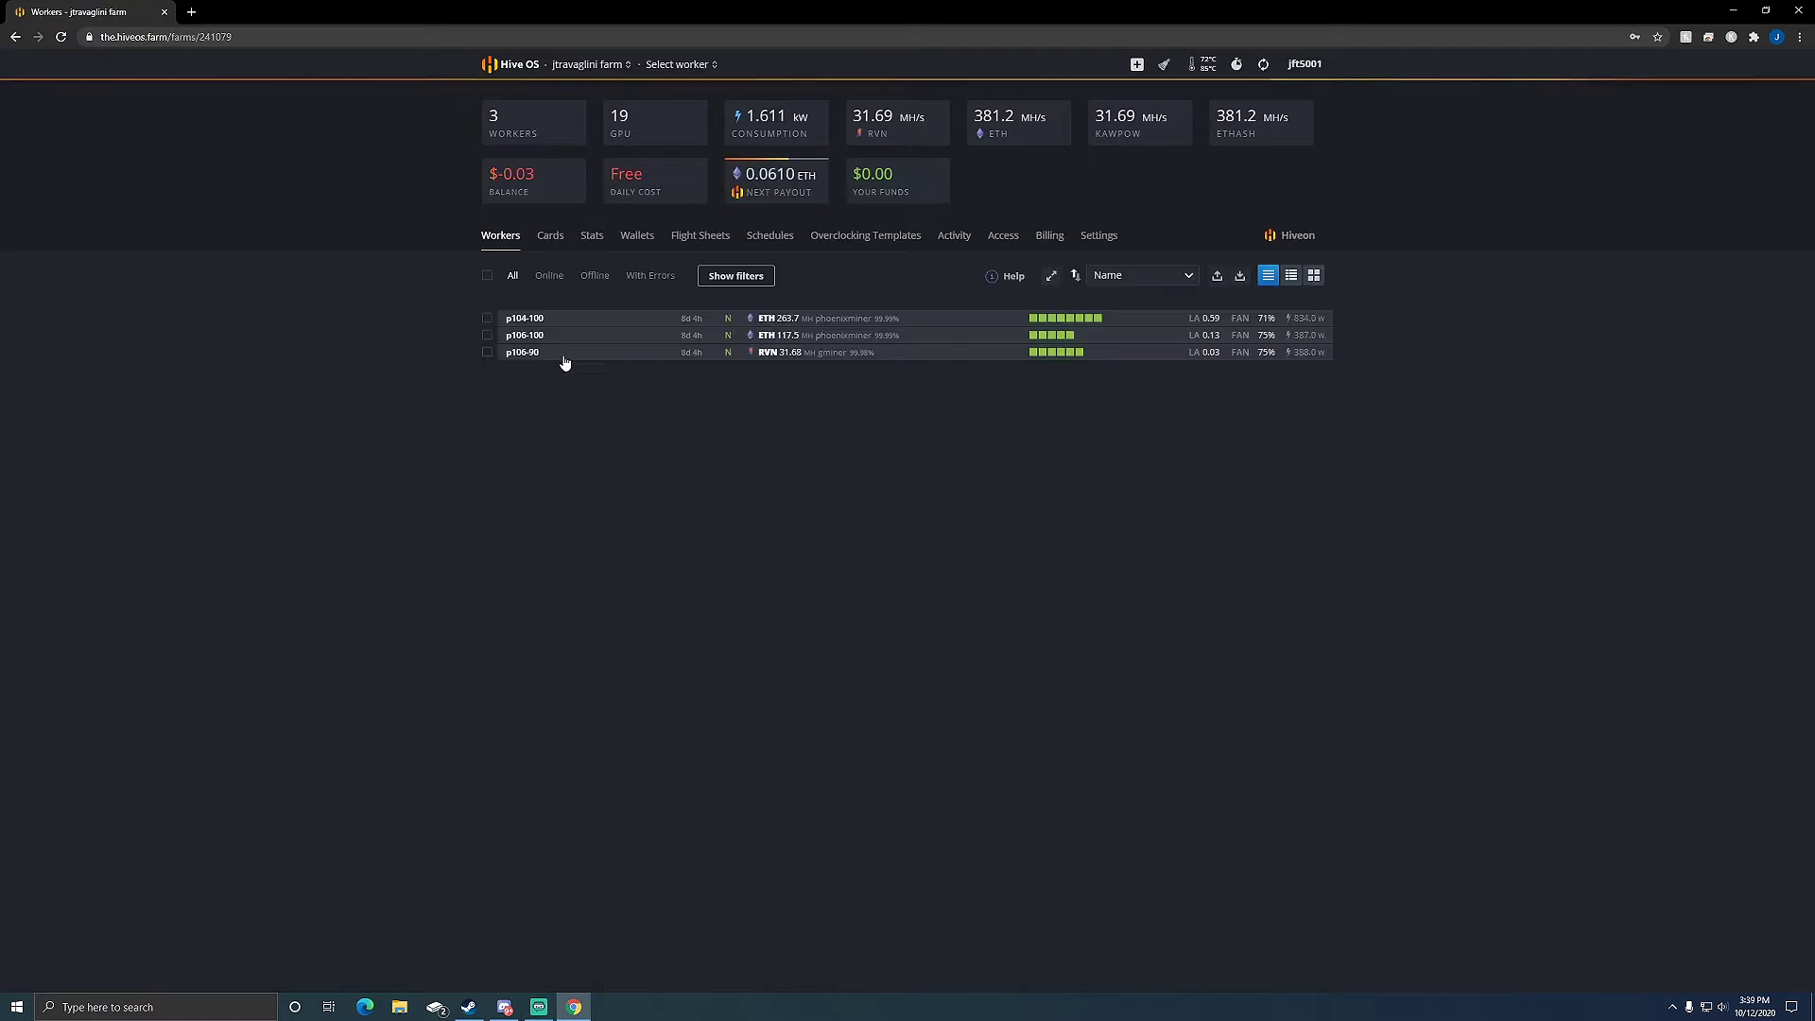
Open the p104-100 rig's overview and bring up its version upgrade options.
left_click(525, 319)
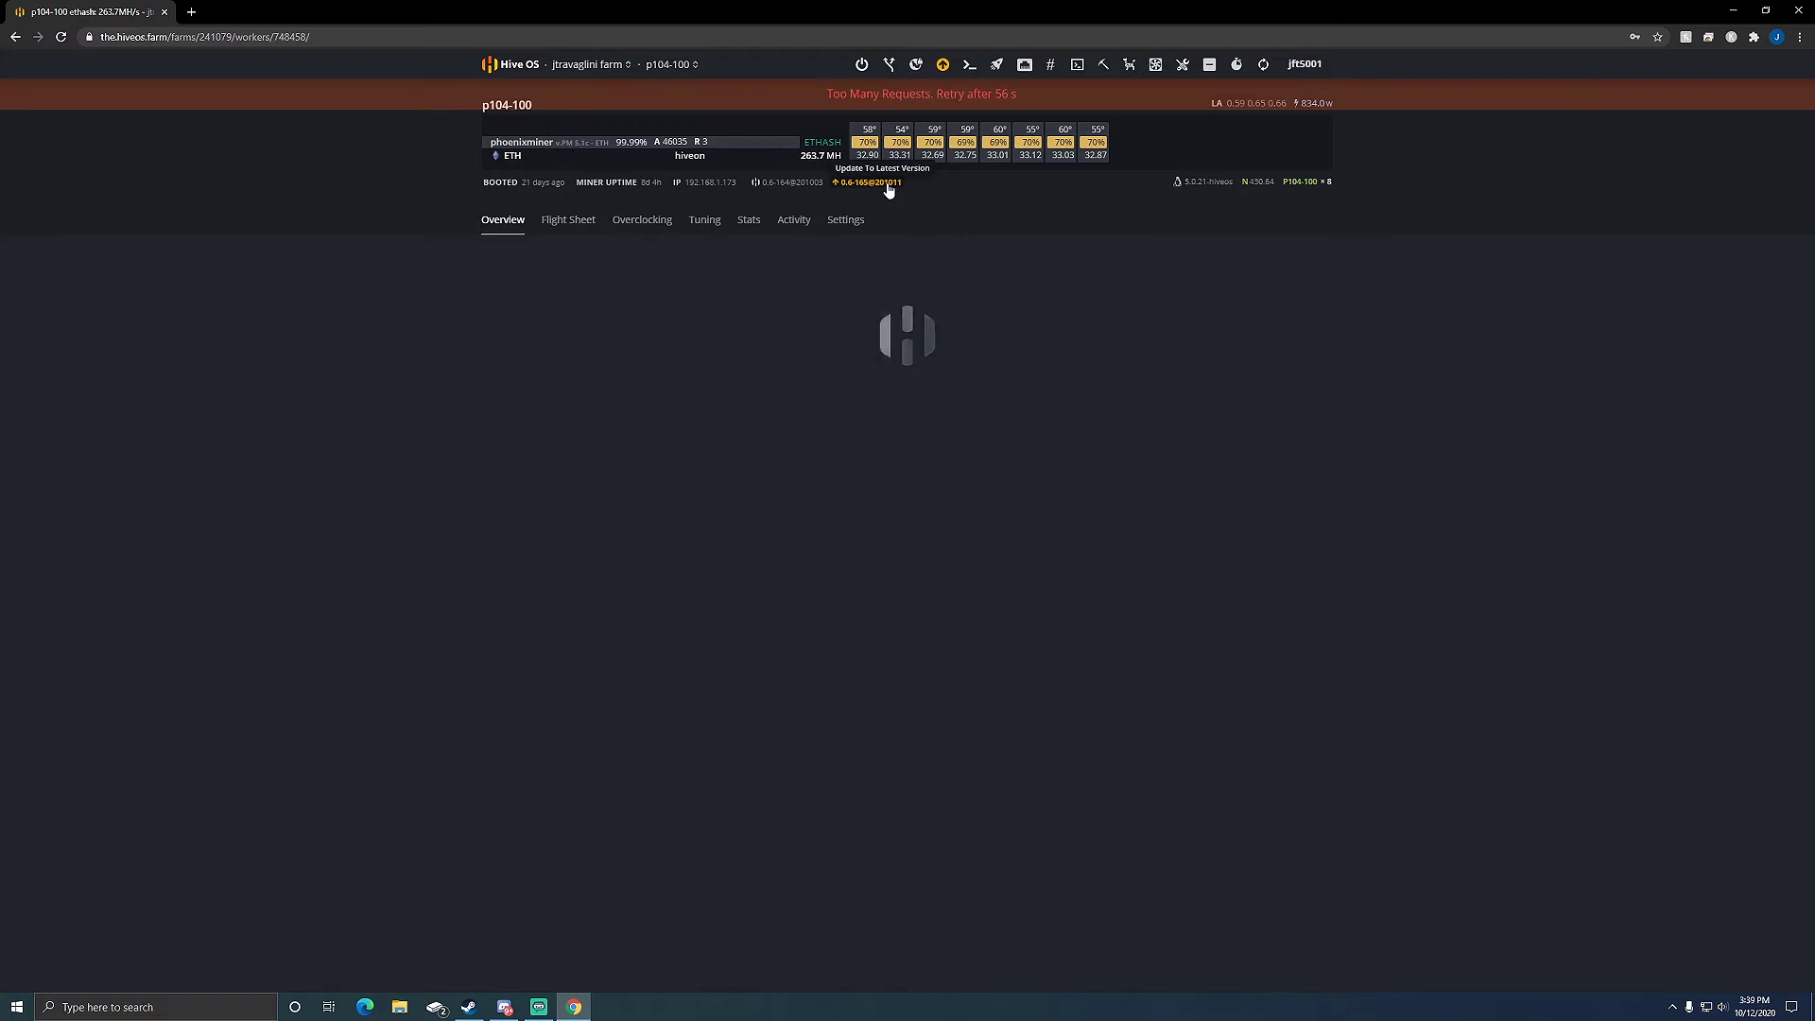
key("alt+Left")
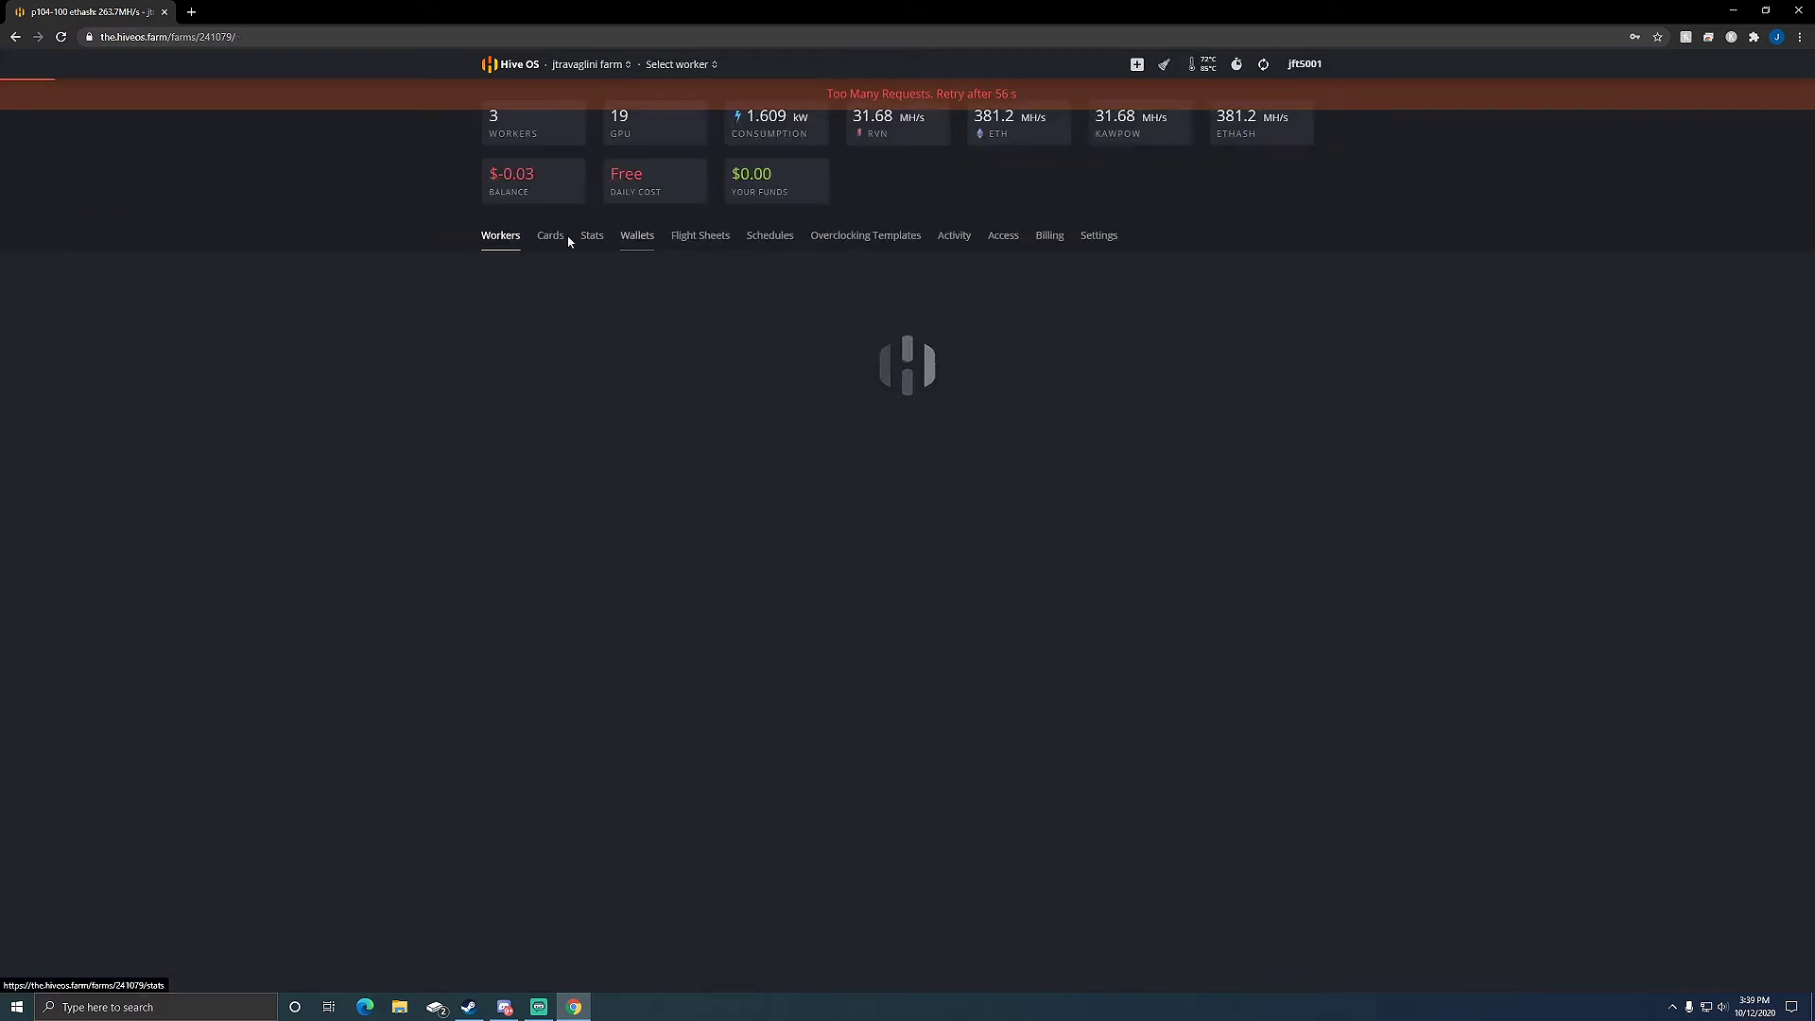
left_click(528, 322)
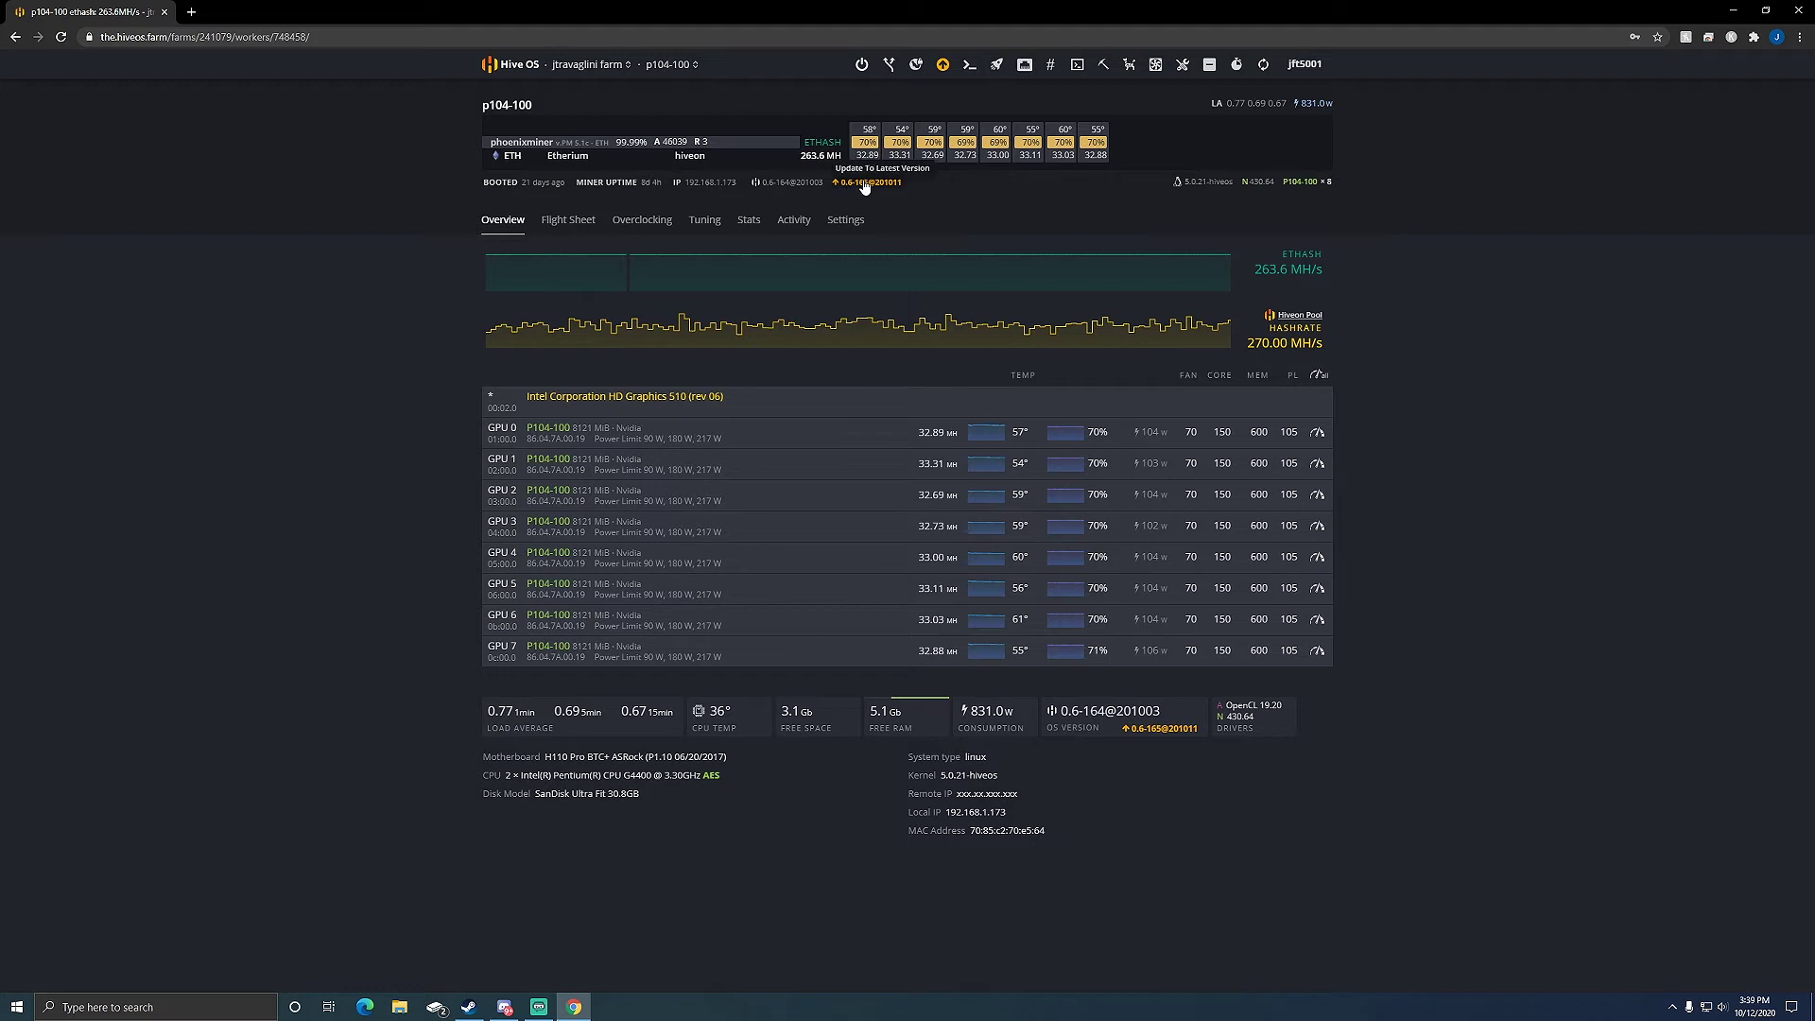
left_click(864, 185)
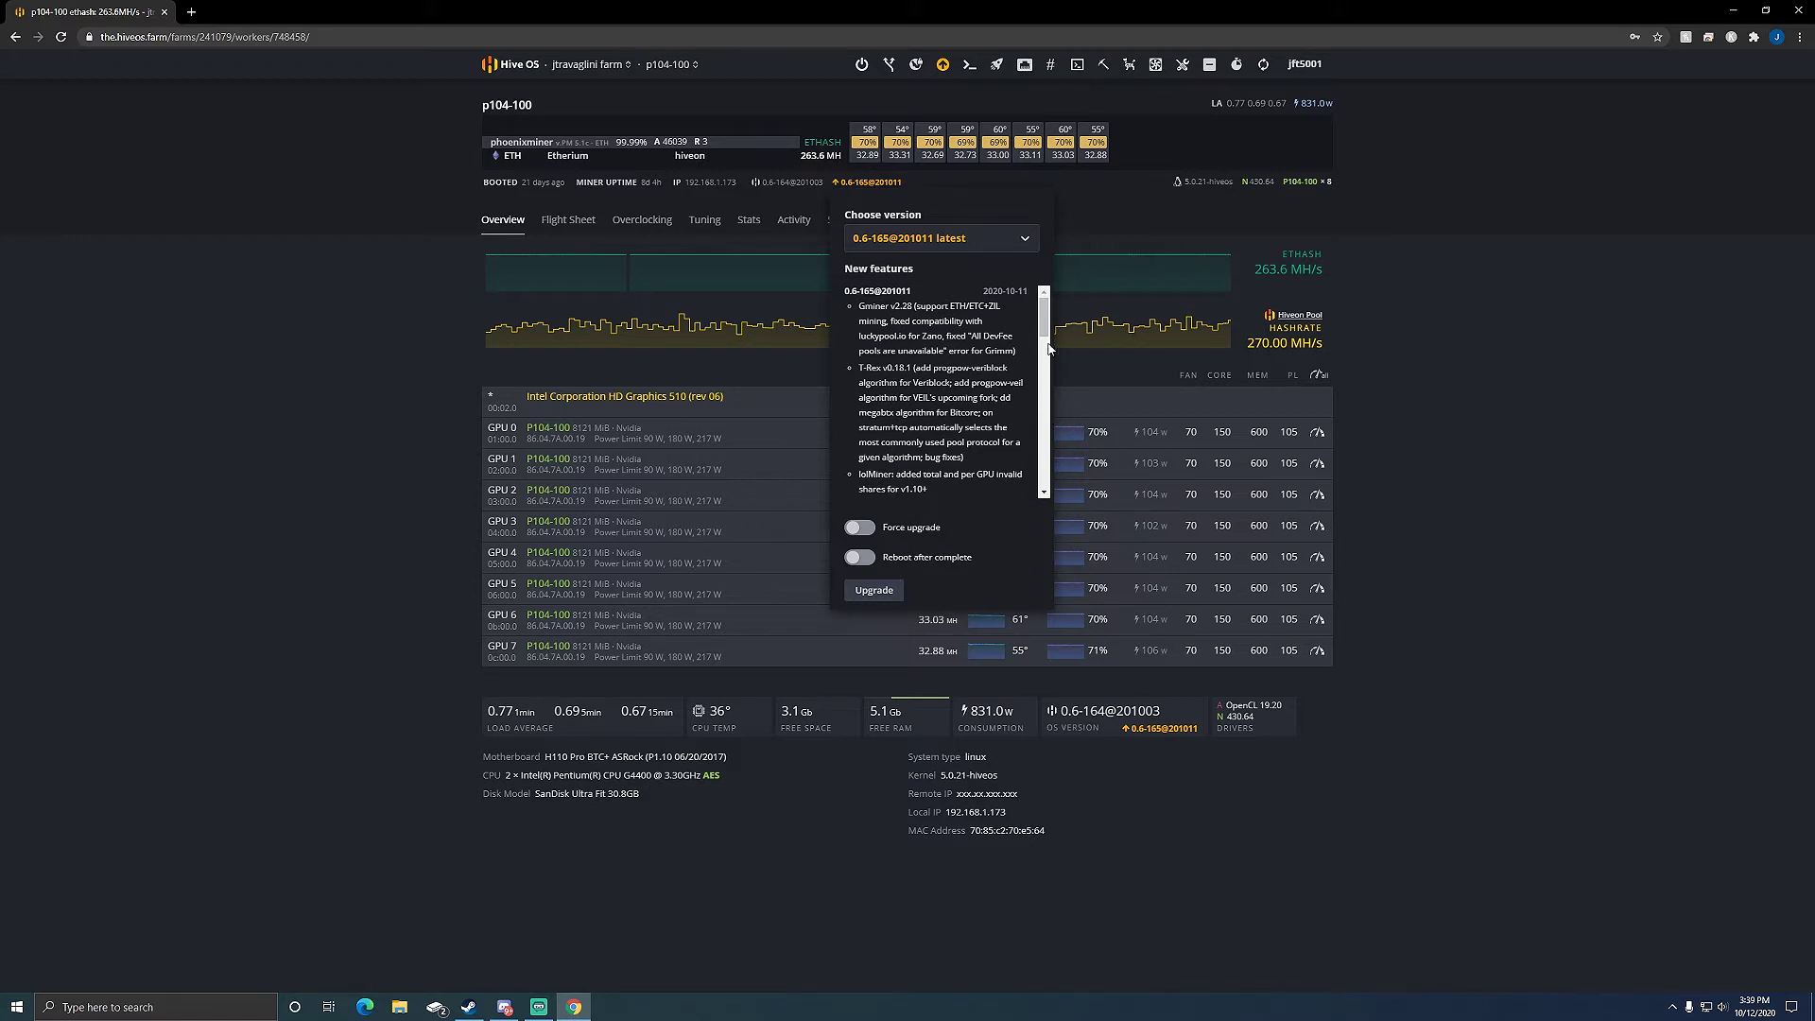
scroll(1050, 348, "down", 1)
scroll(1051, 350, "down", 2)
scroll(1051, 350, "up", 3)
scroll(936, 438, "down", 1)
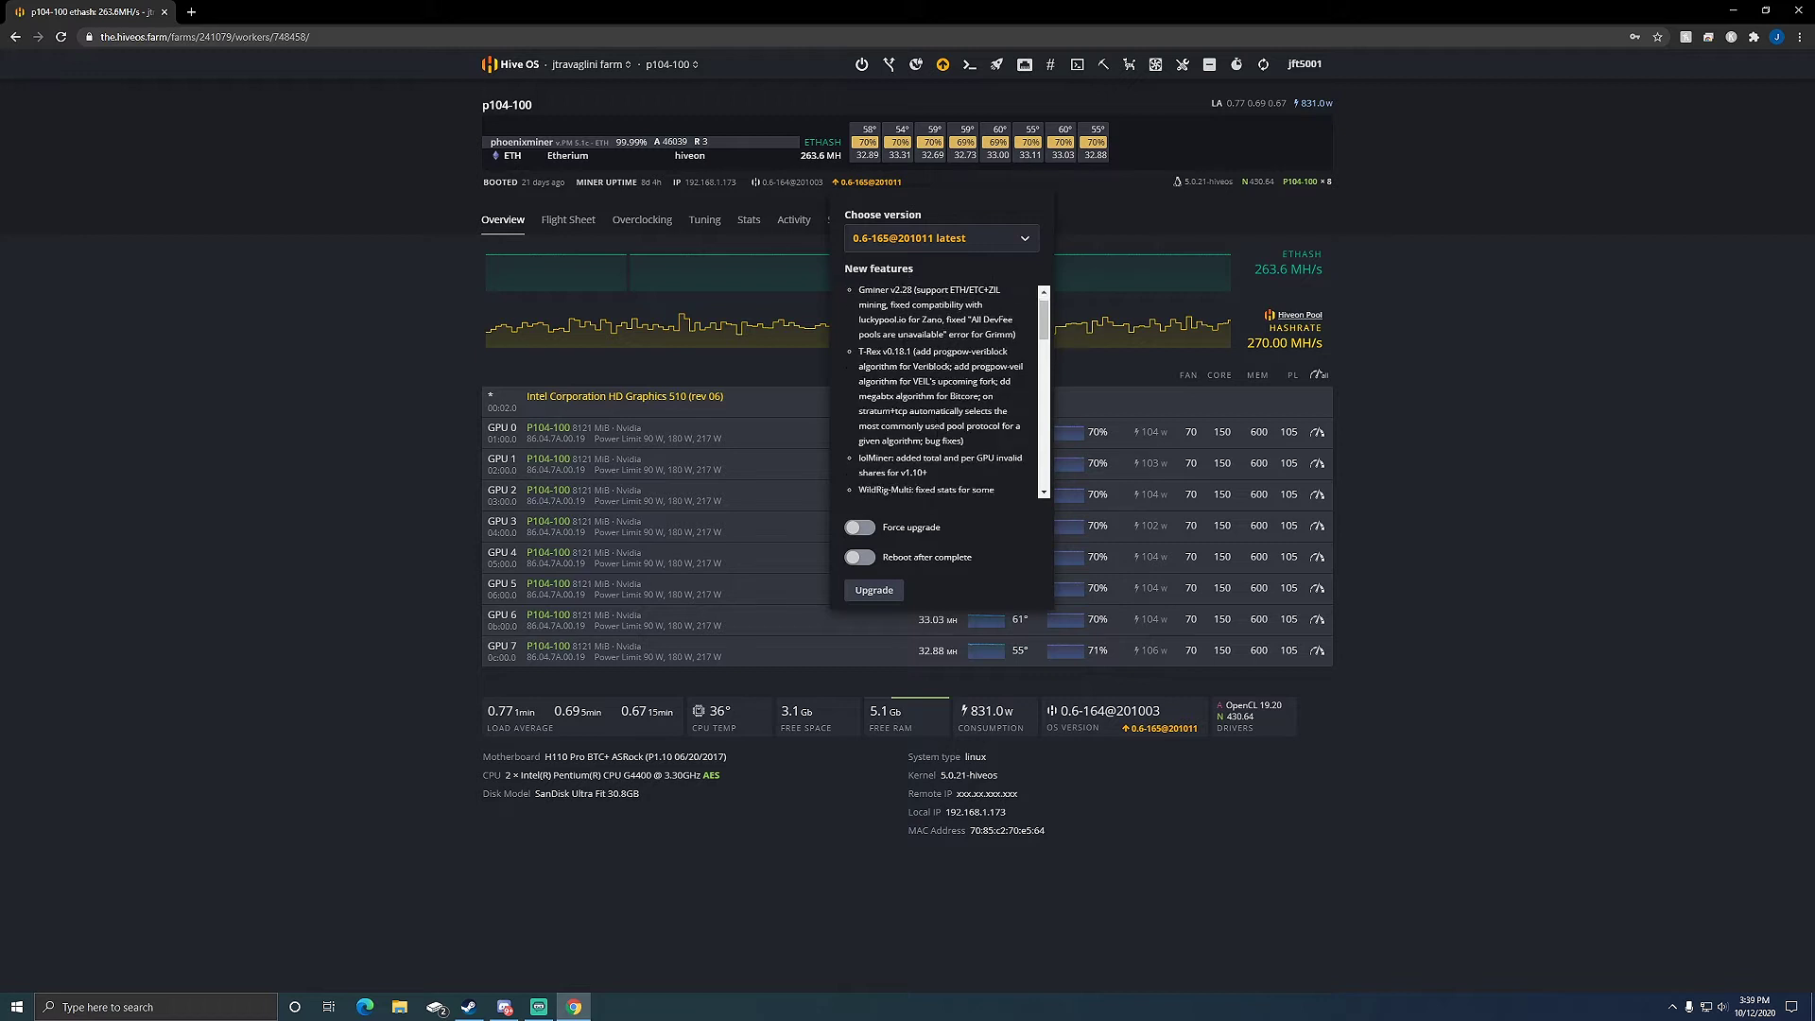
scroll(936, 437, "down", 1)
scroll(1046, 369, "down", 1)
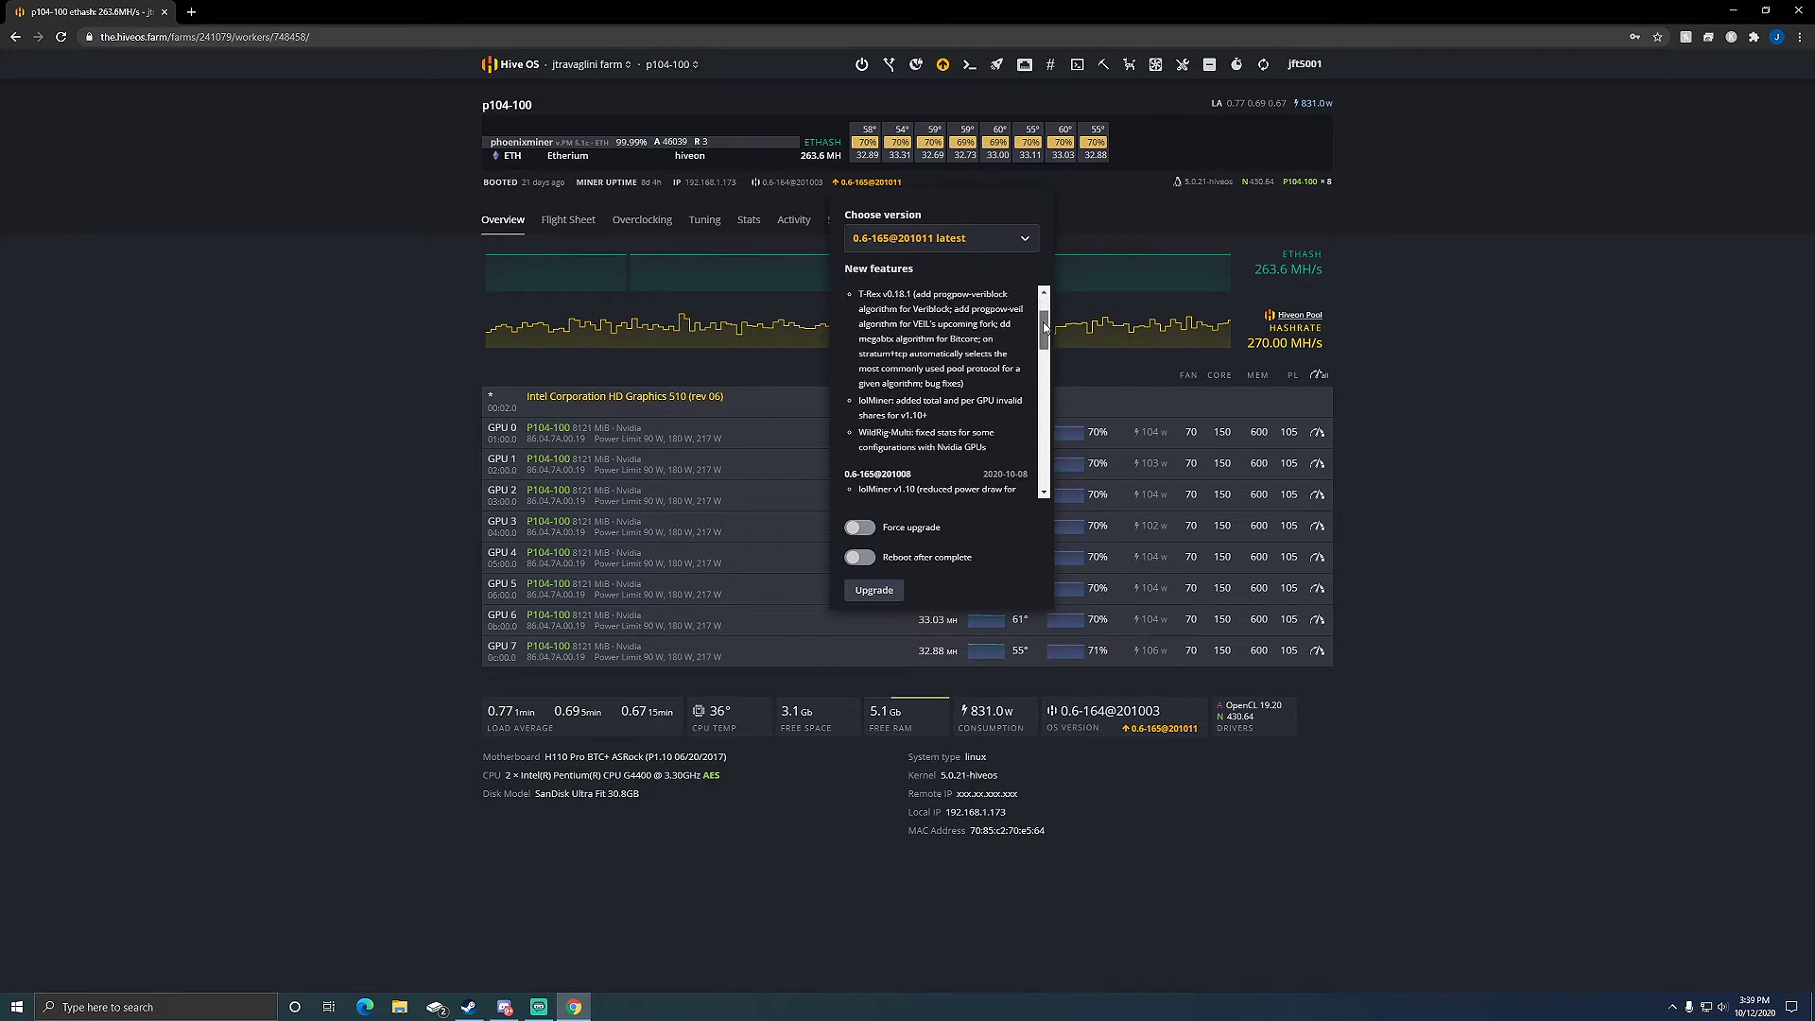
scroll(1047, 354, "down", 1)
mouse_move(1047, 346)
left_mouse_down()
mouse_move(1050, 294)
mouse_move(1042, 489)
left_mouse_up()
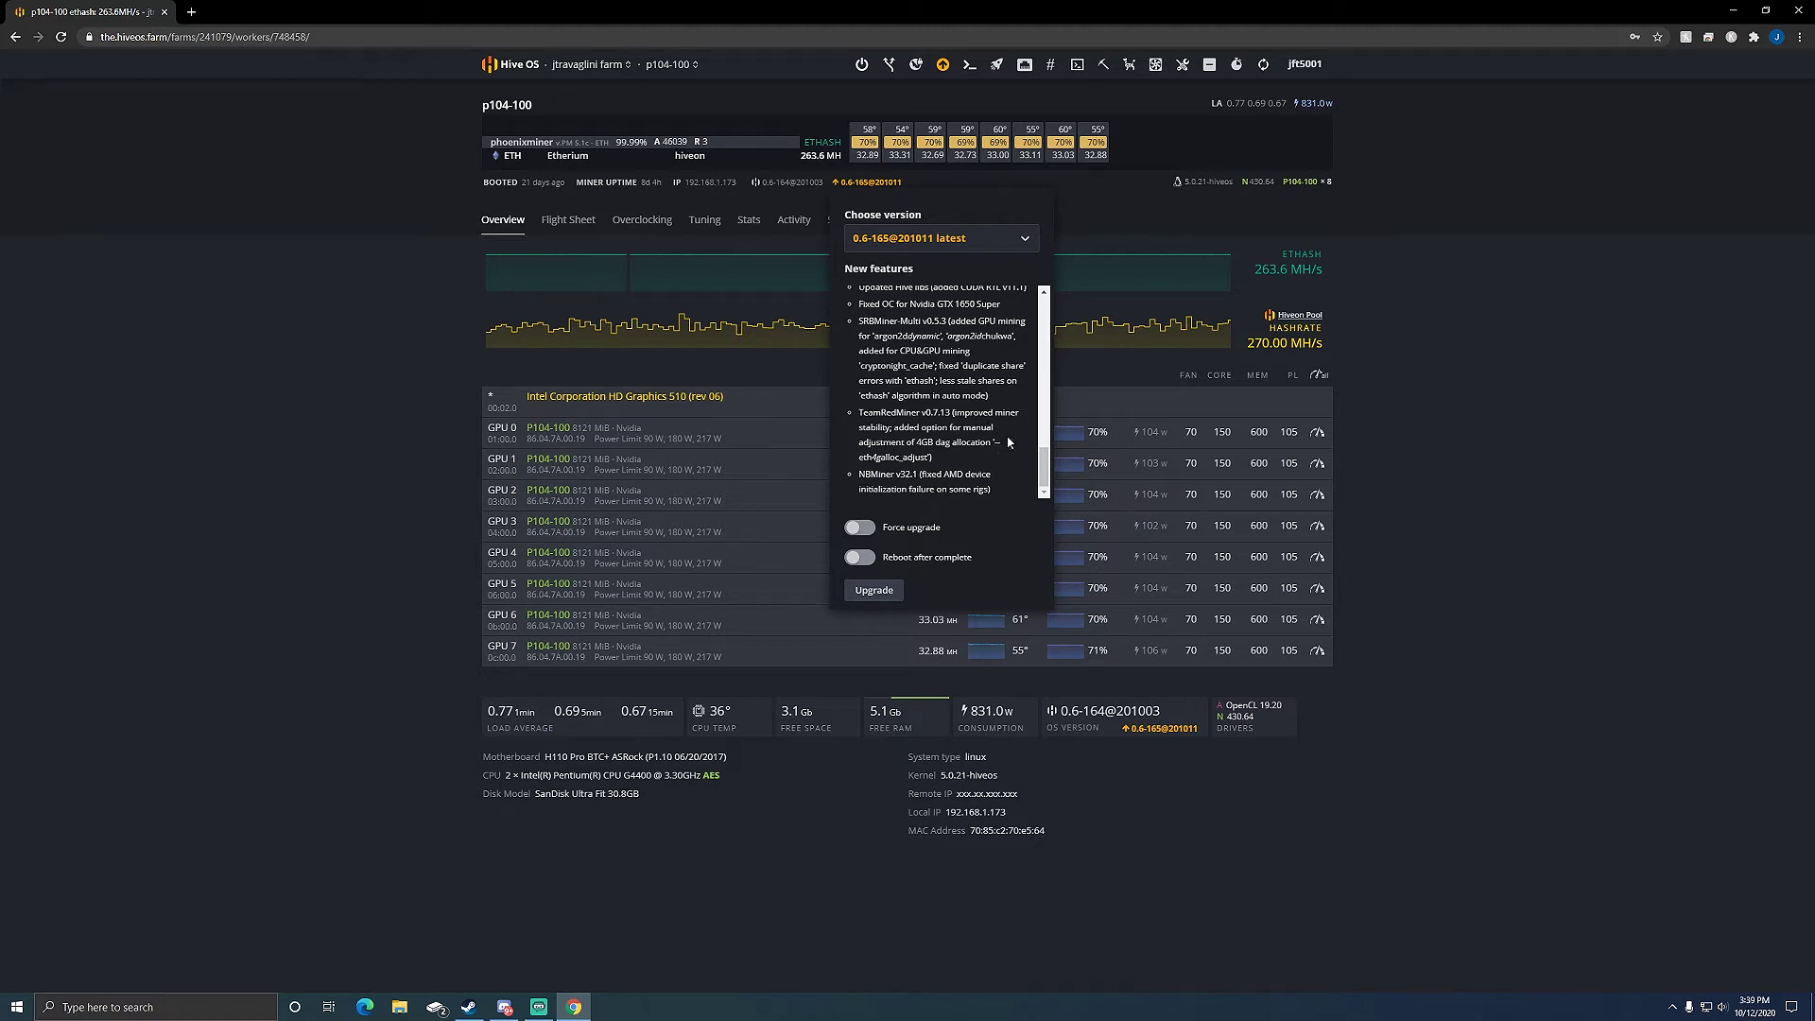
left_click_drag(1037, 461, 1034, 269)
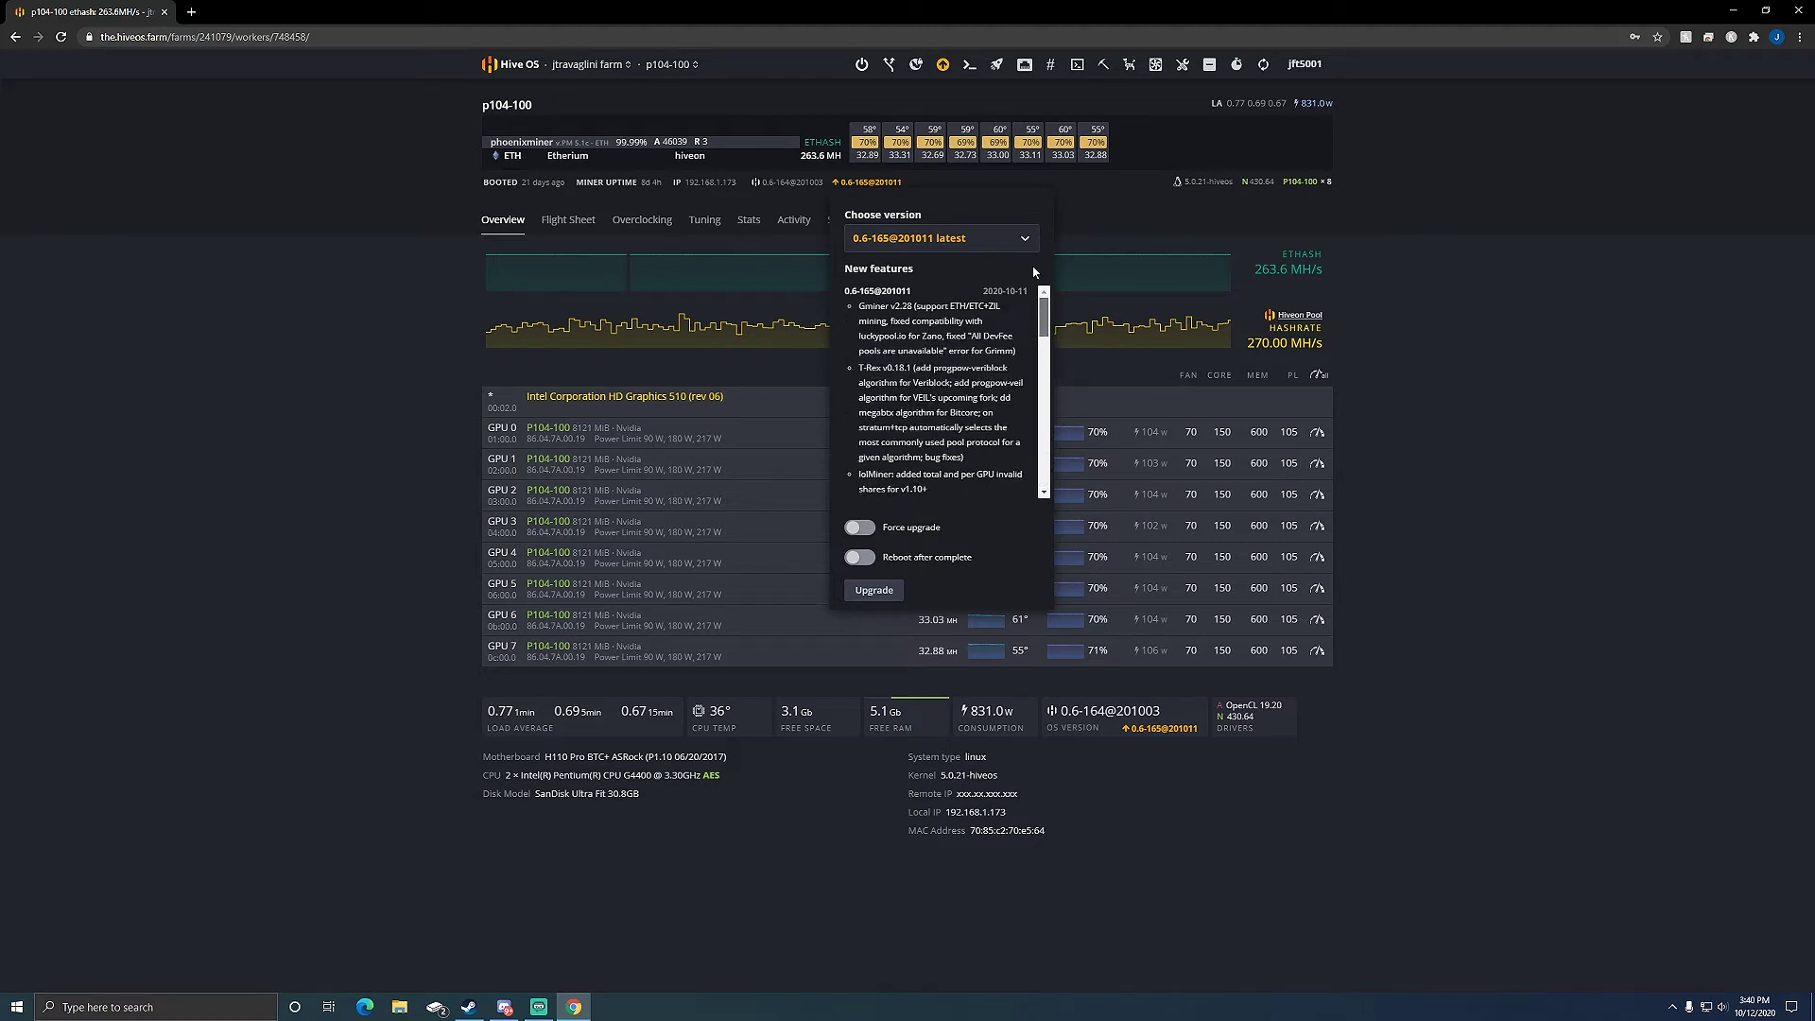
Send the upgrade to 0.6-165@201011 to p104-100 and return to the workers list.
left_click(890, 594)
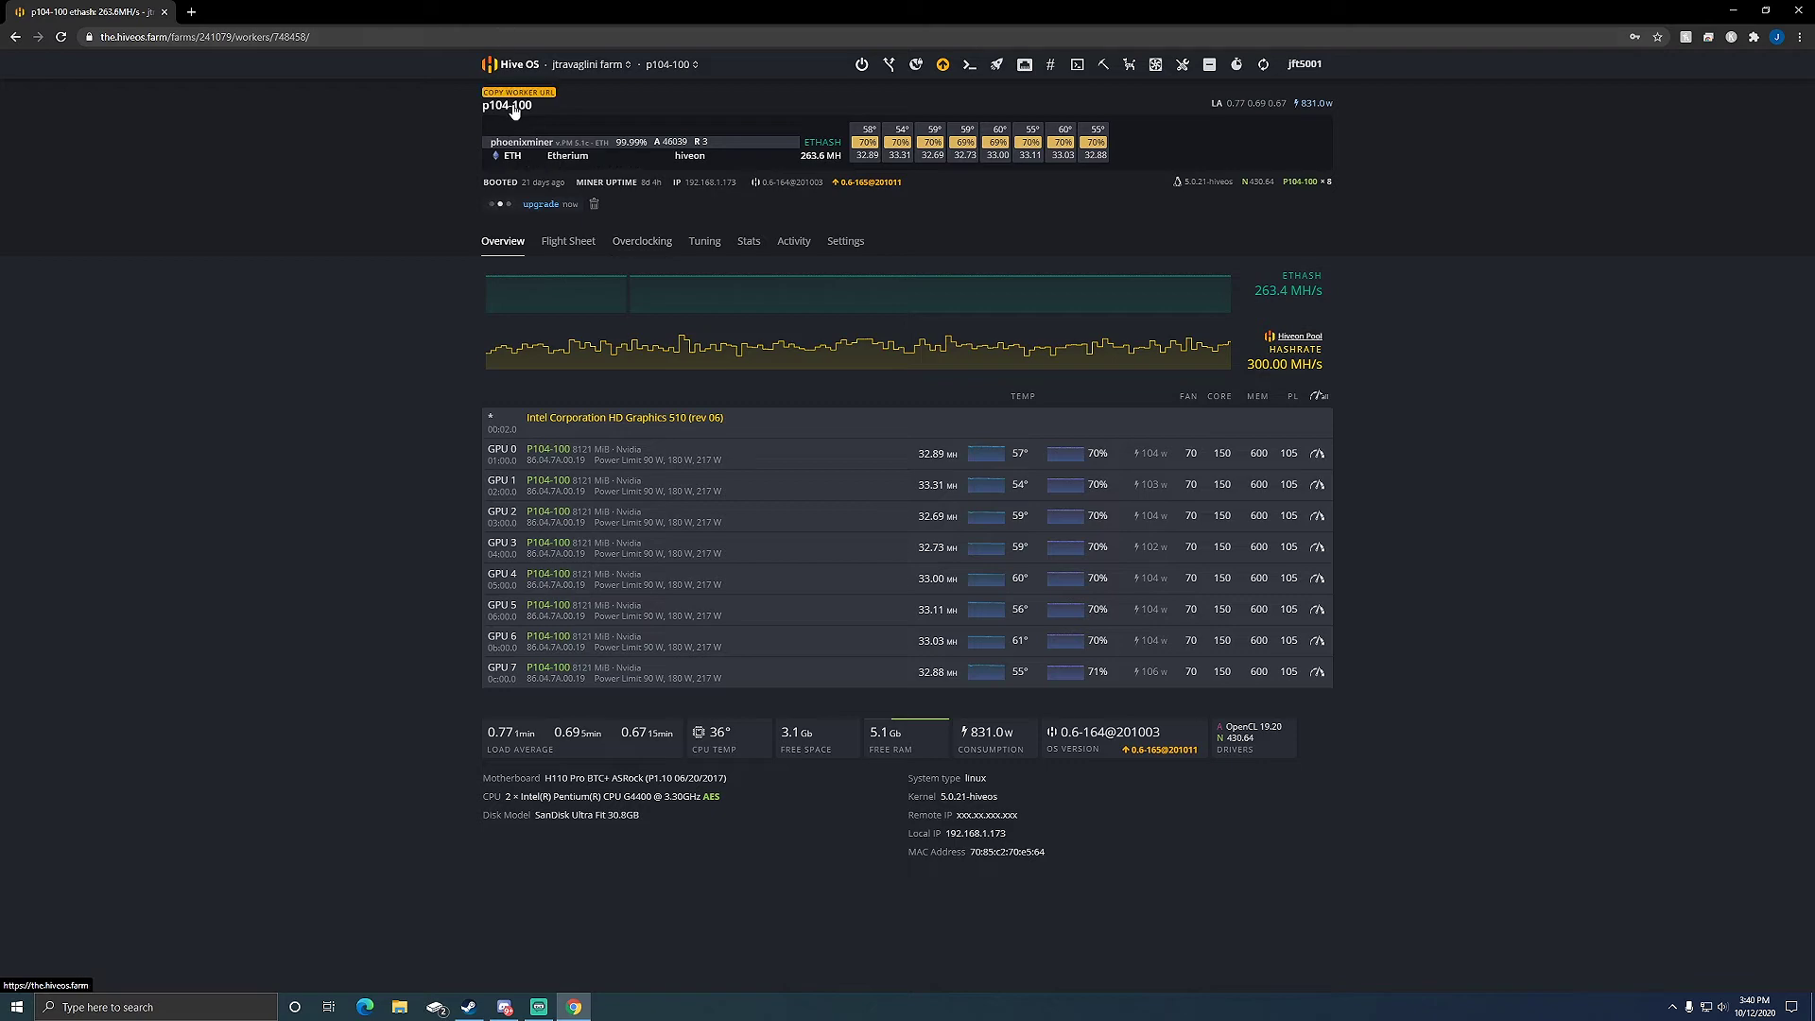
left_click(529, 66)
Send the upgrade to 0.6-165@201011 to the p106-100 rig.
left_click(636, 375)
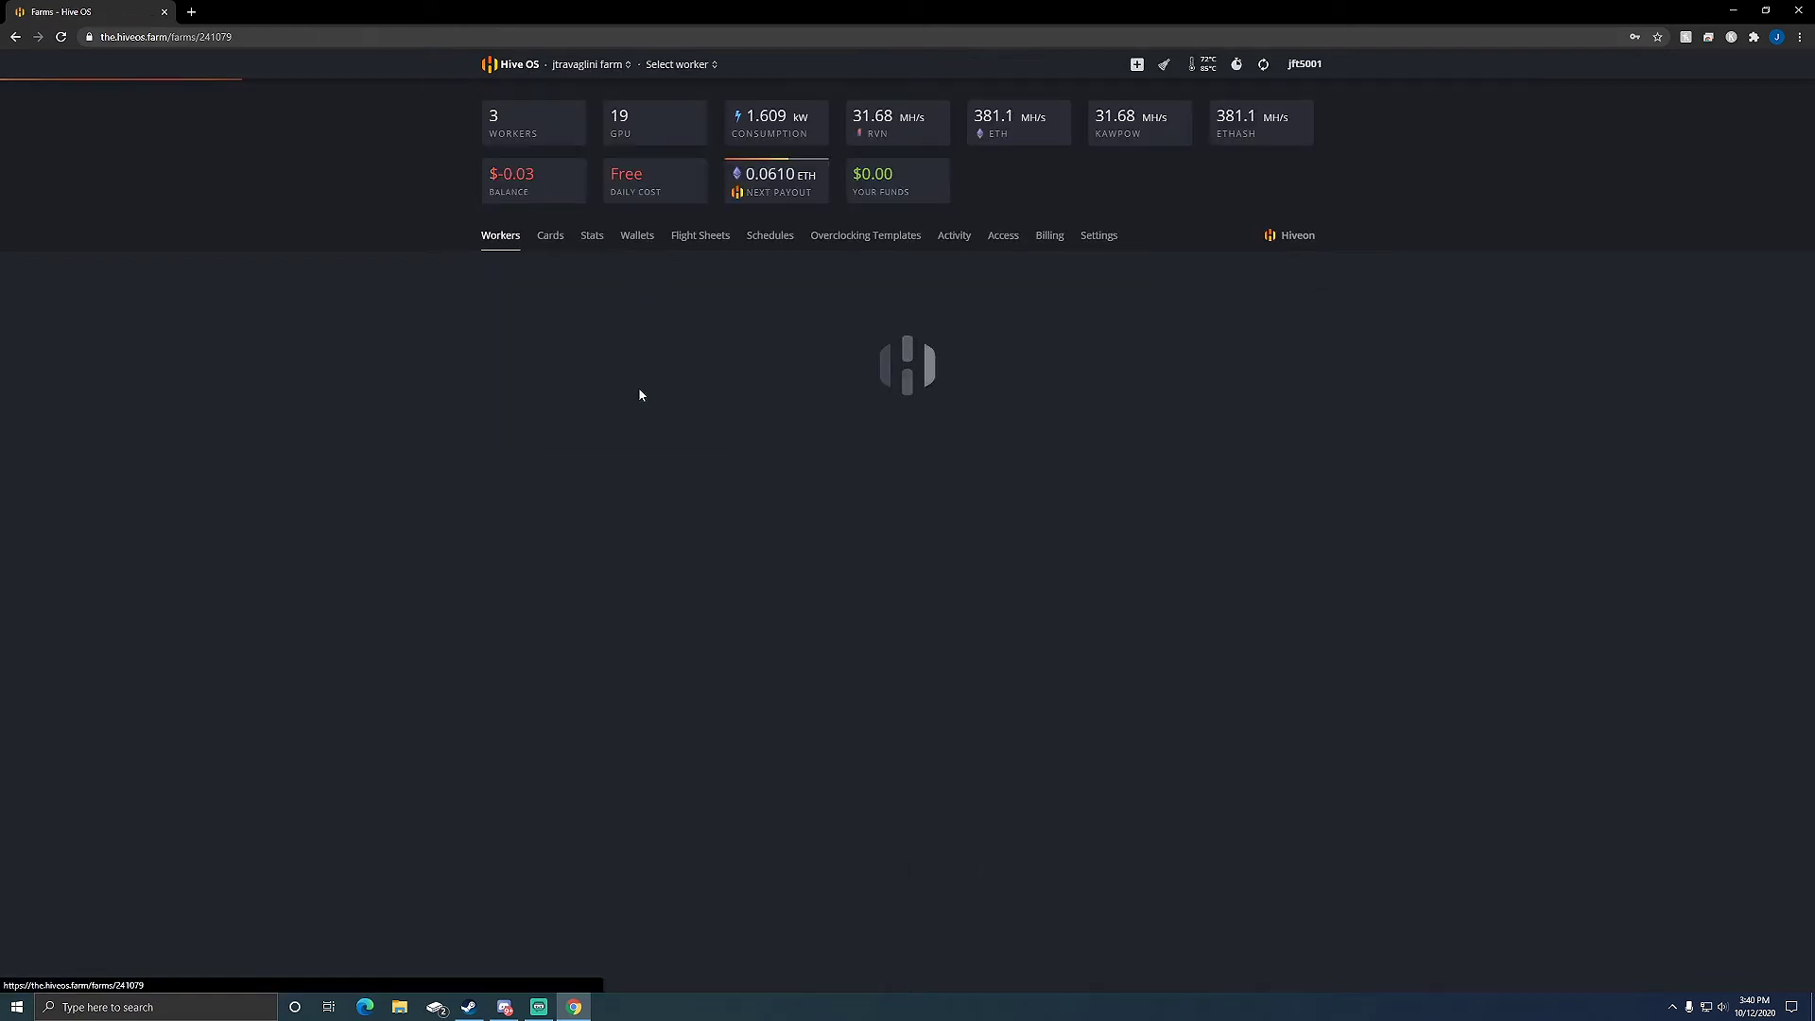
left_click(532, 338)
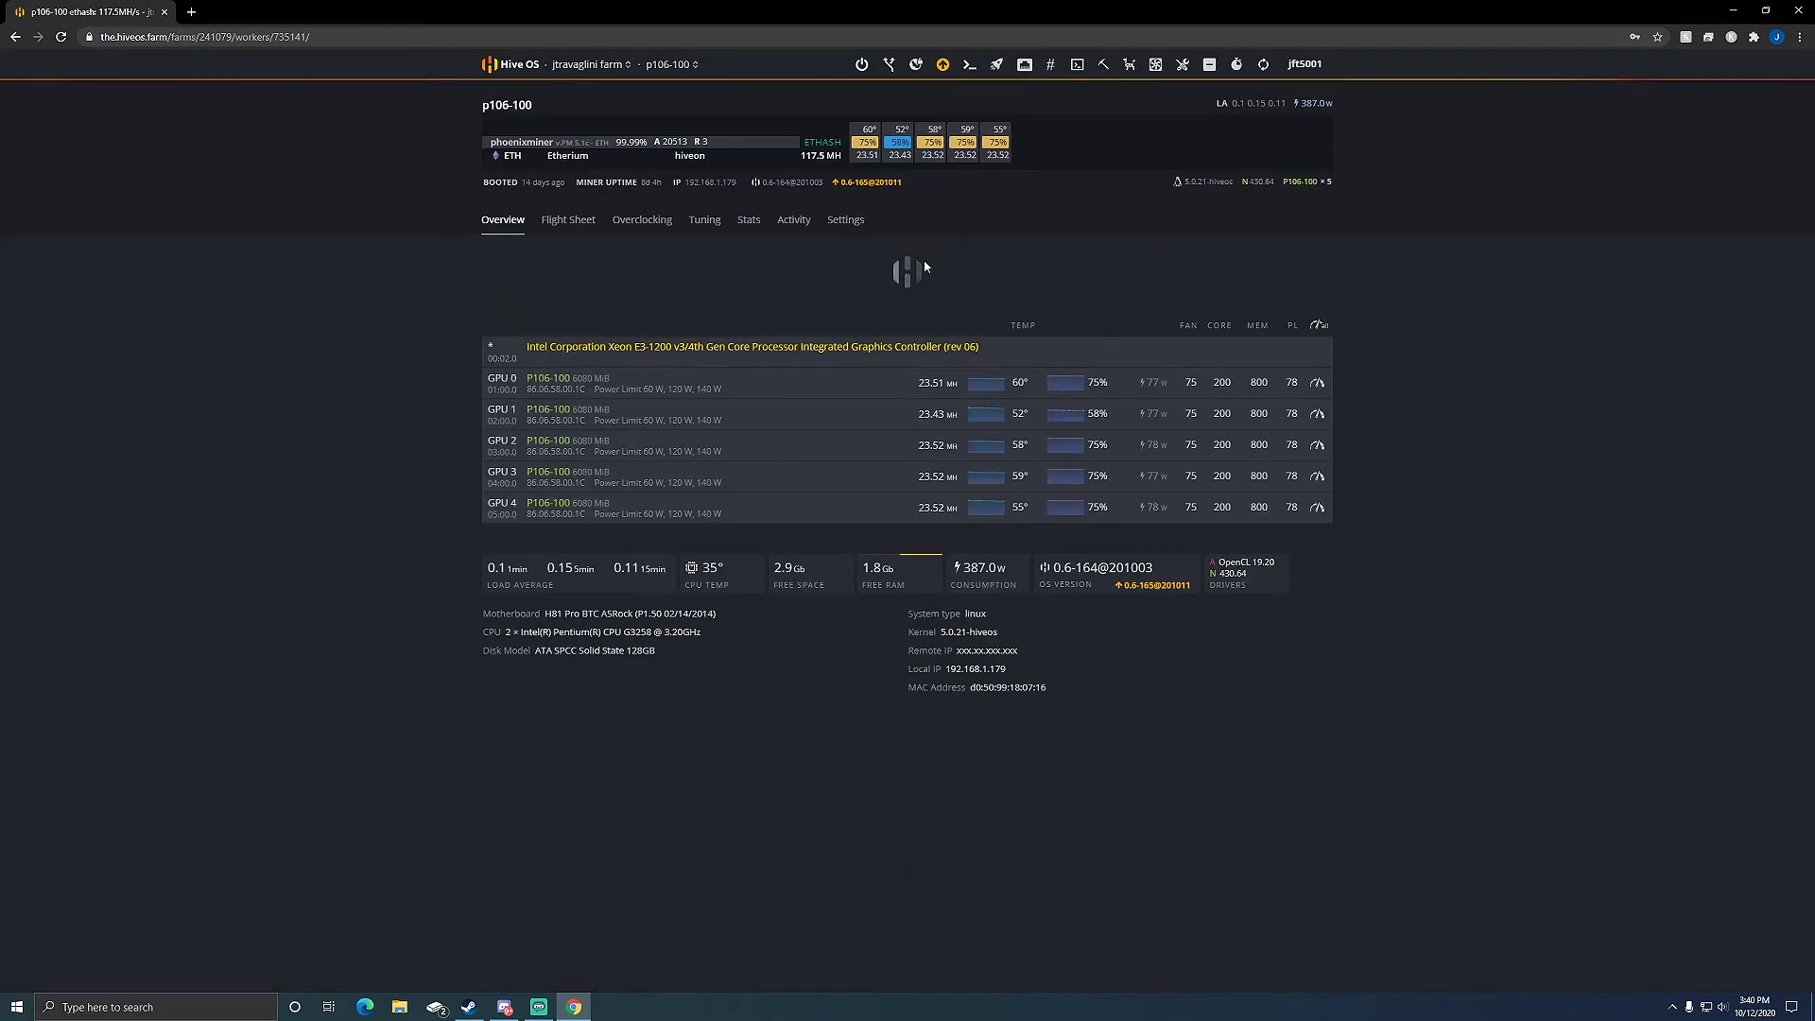
left_click(875, 183)
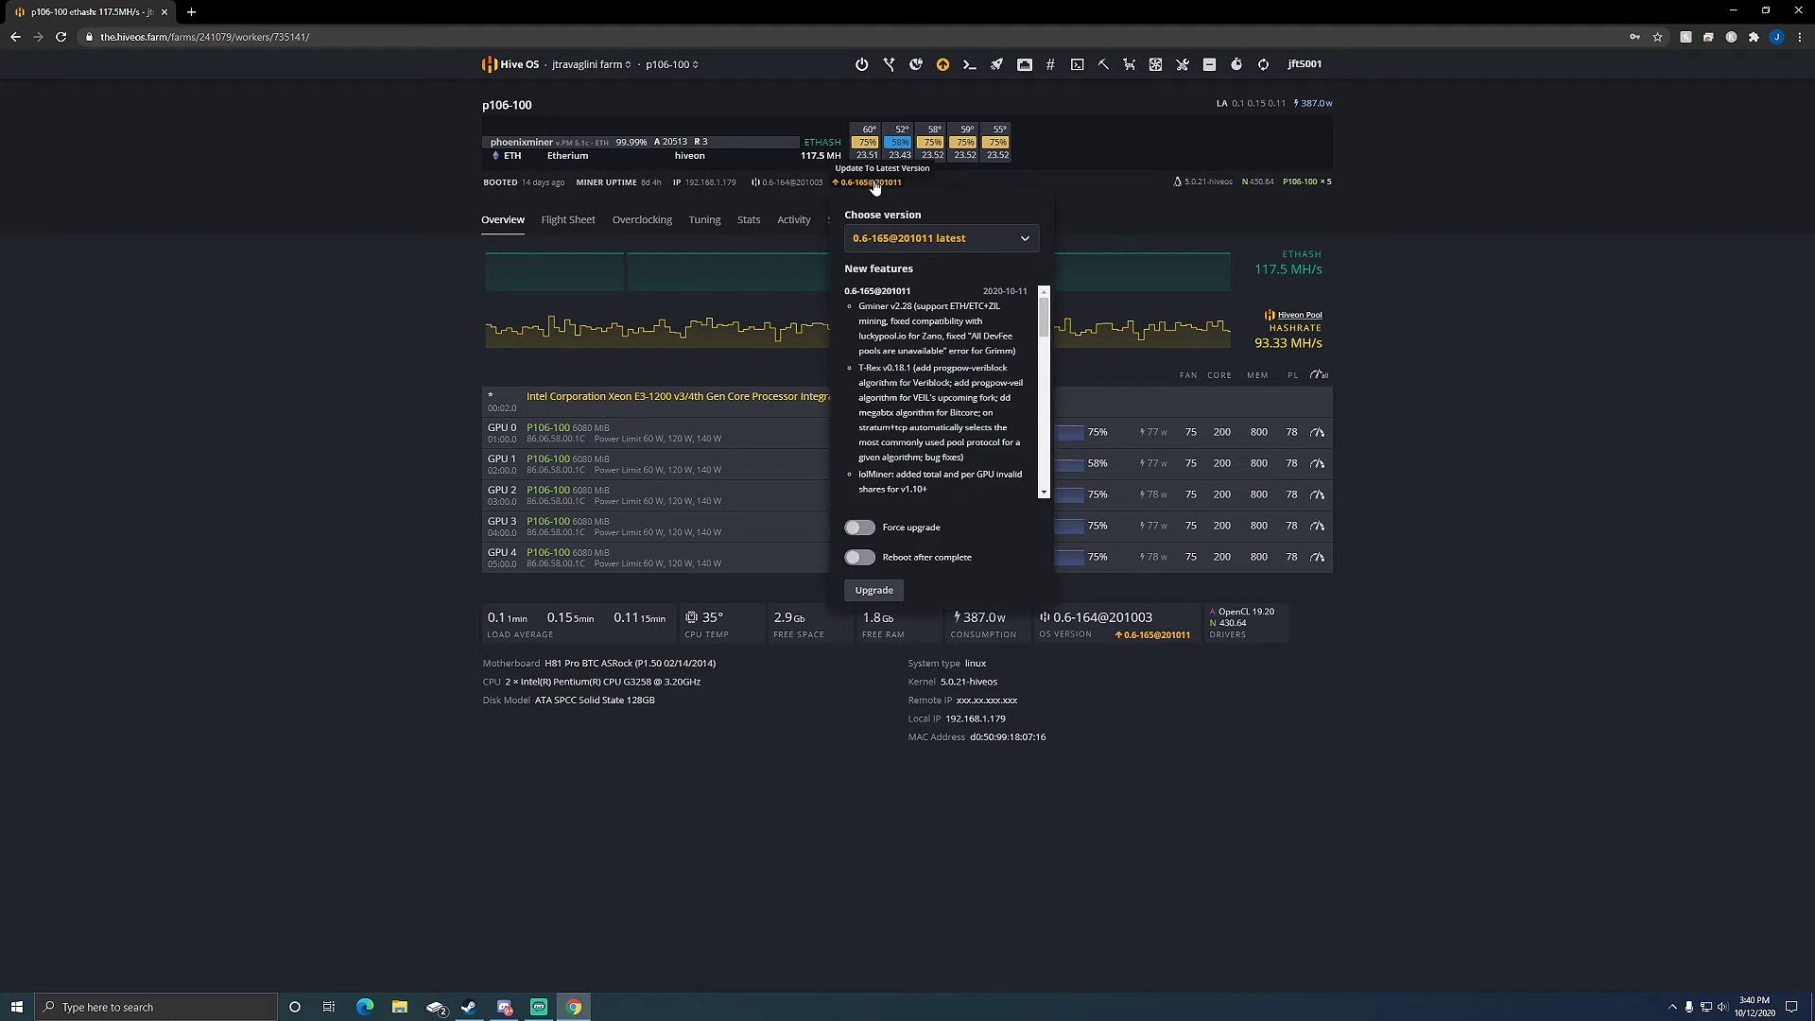
left_click(871, 590)
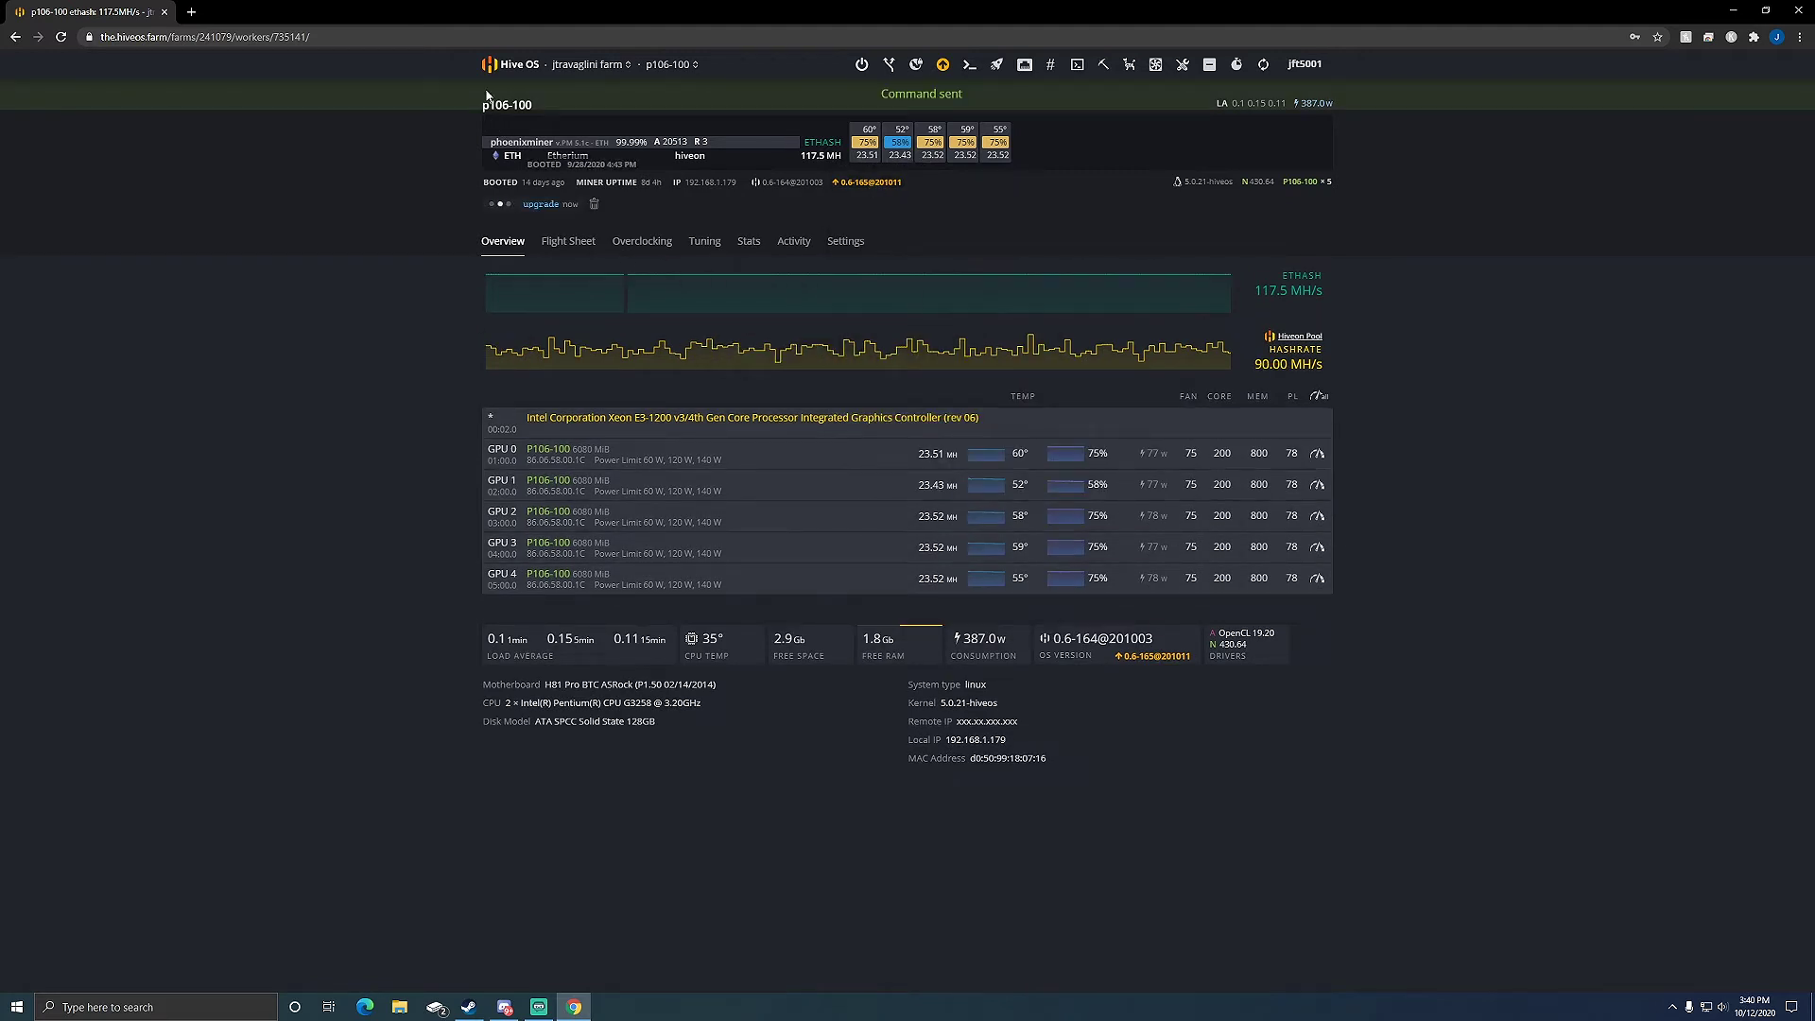
left_click(512, 67)
Send the upgrade to 0.6-165@201011 to the p106-90 rig and return to the workers list.
left_click(620, 397)
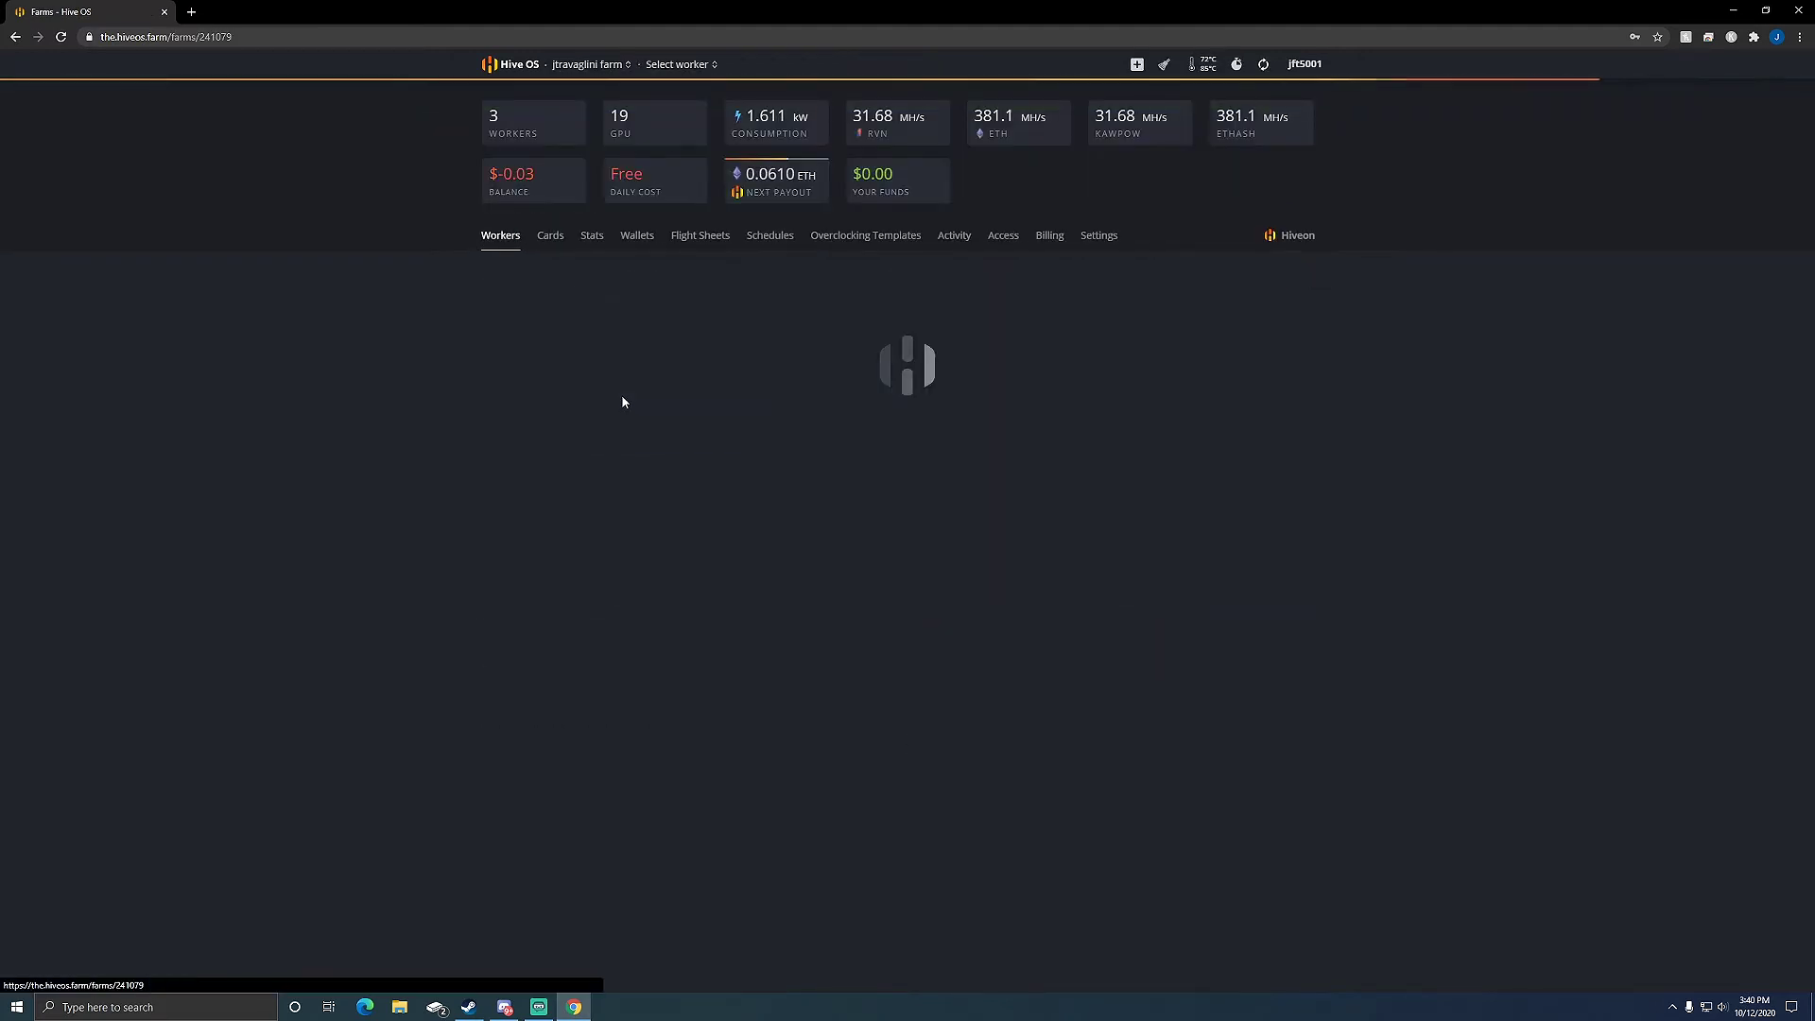
left_click(535, 362)
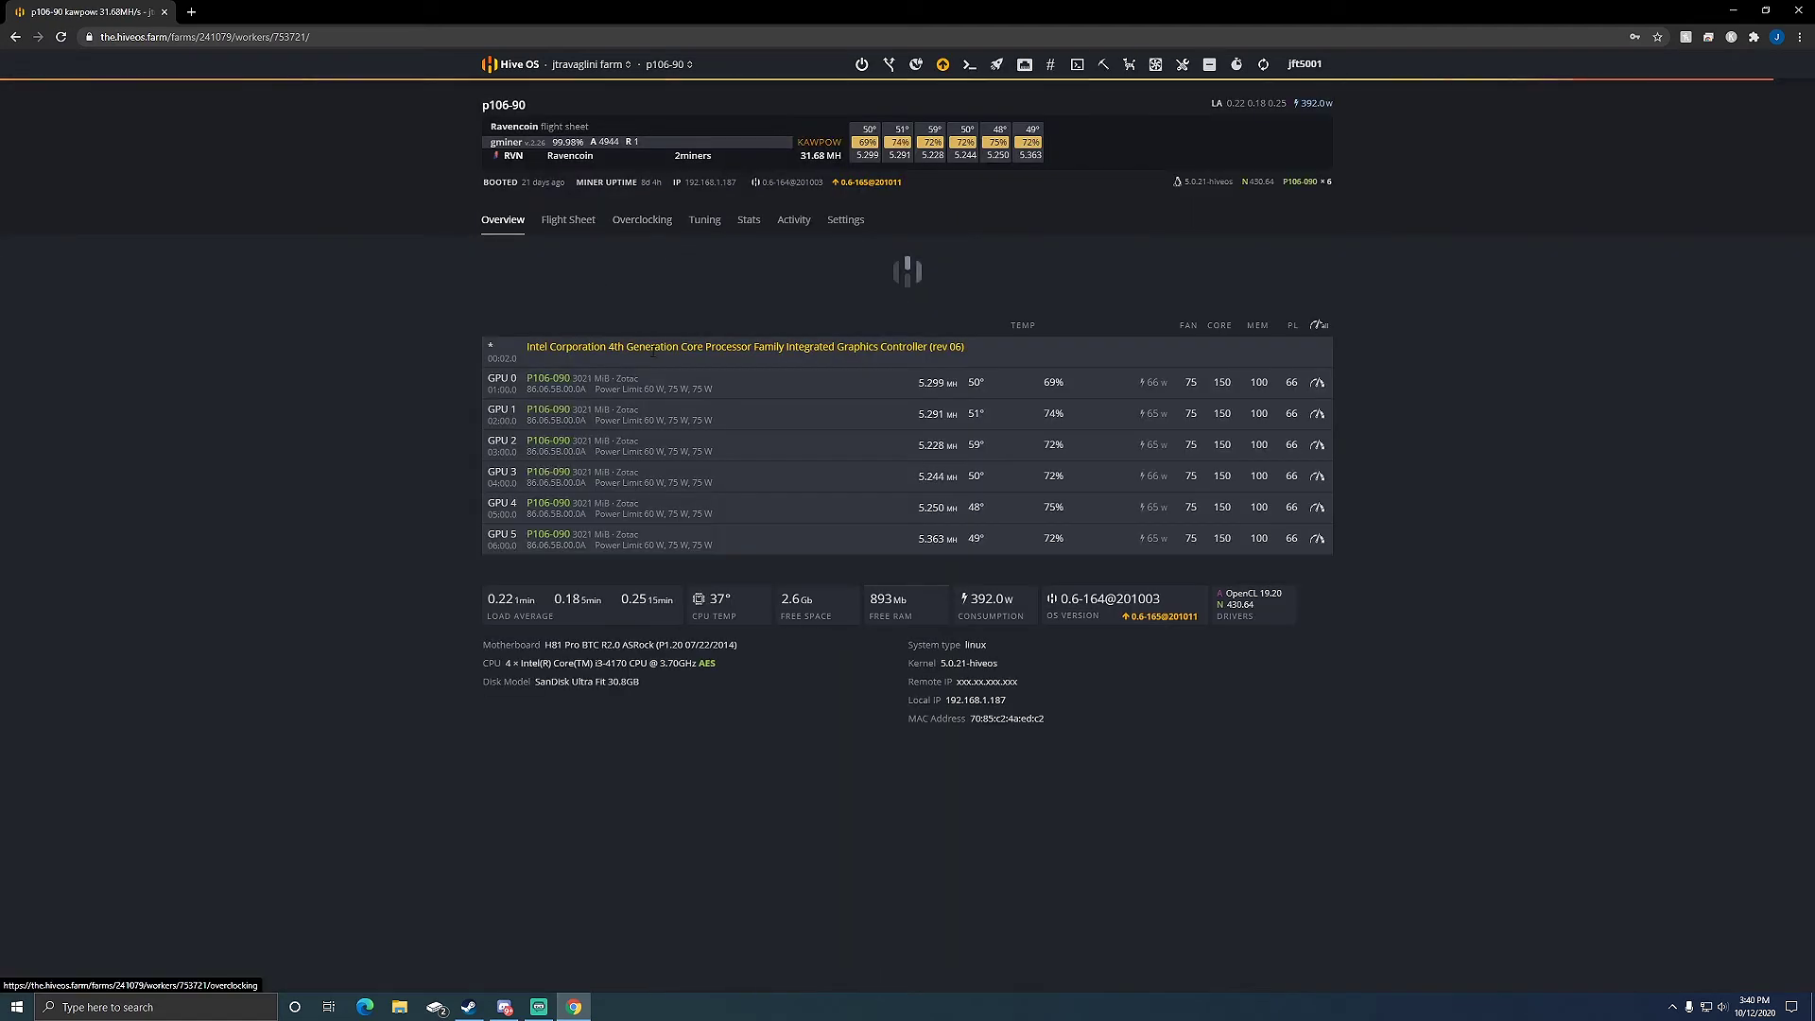
left_click(880, 189)
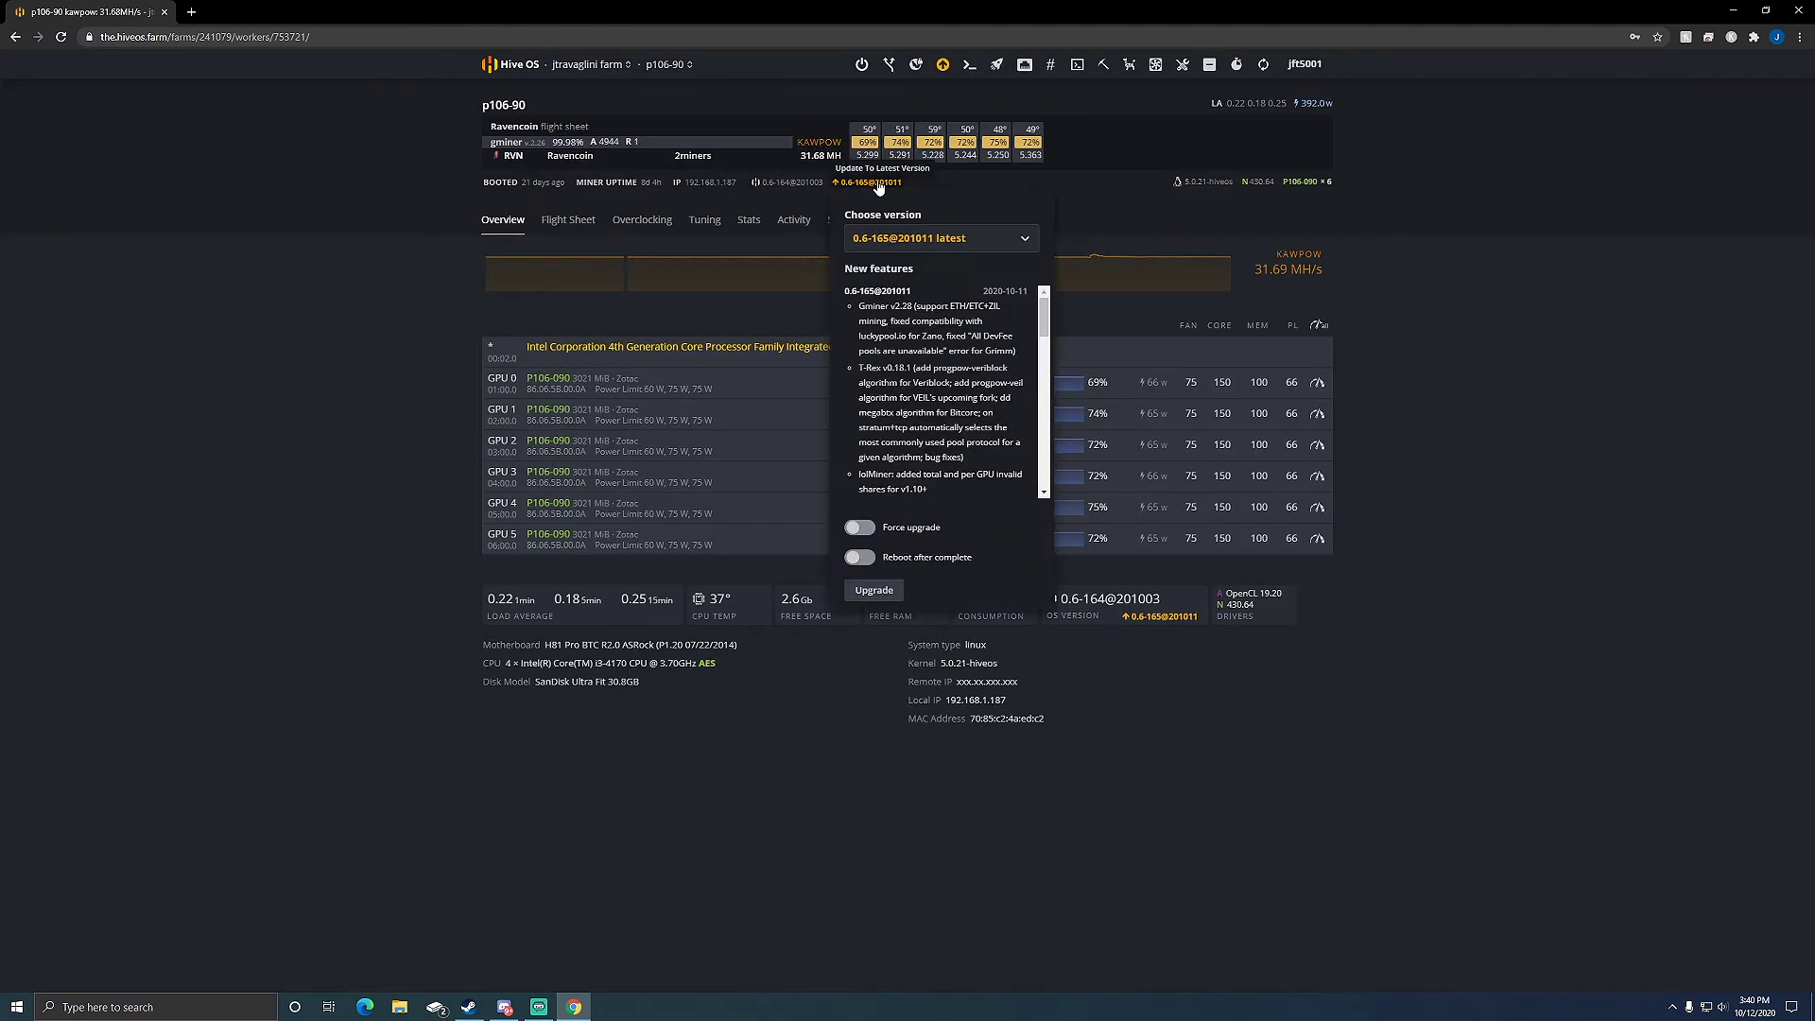
left_click(875, 591)
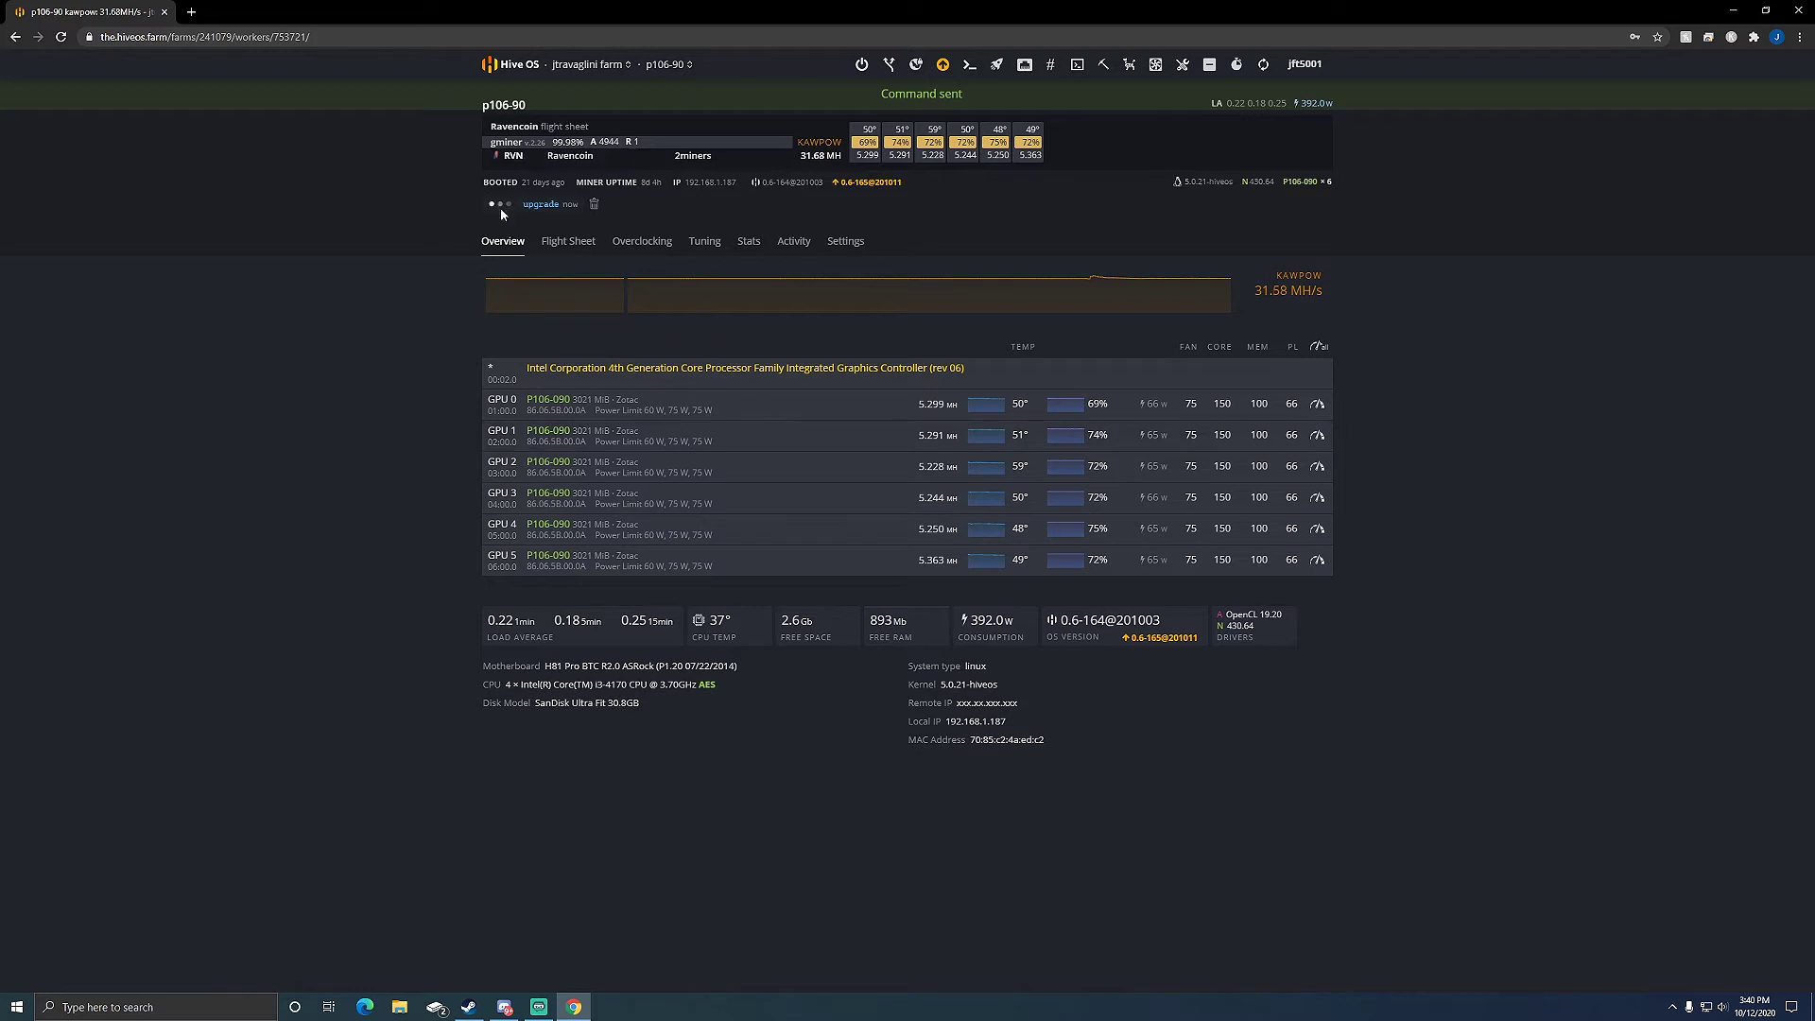
left_click(512, 67)
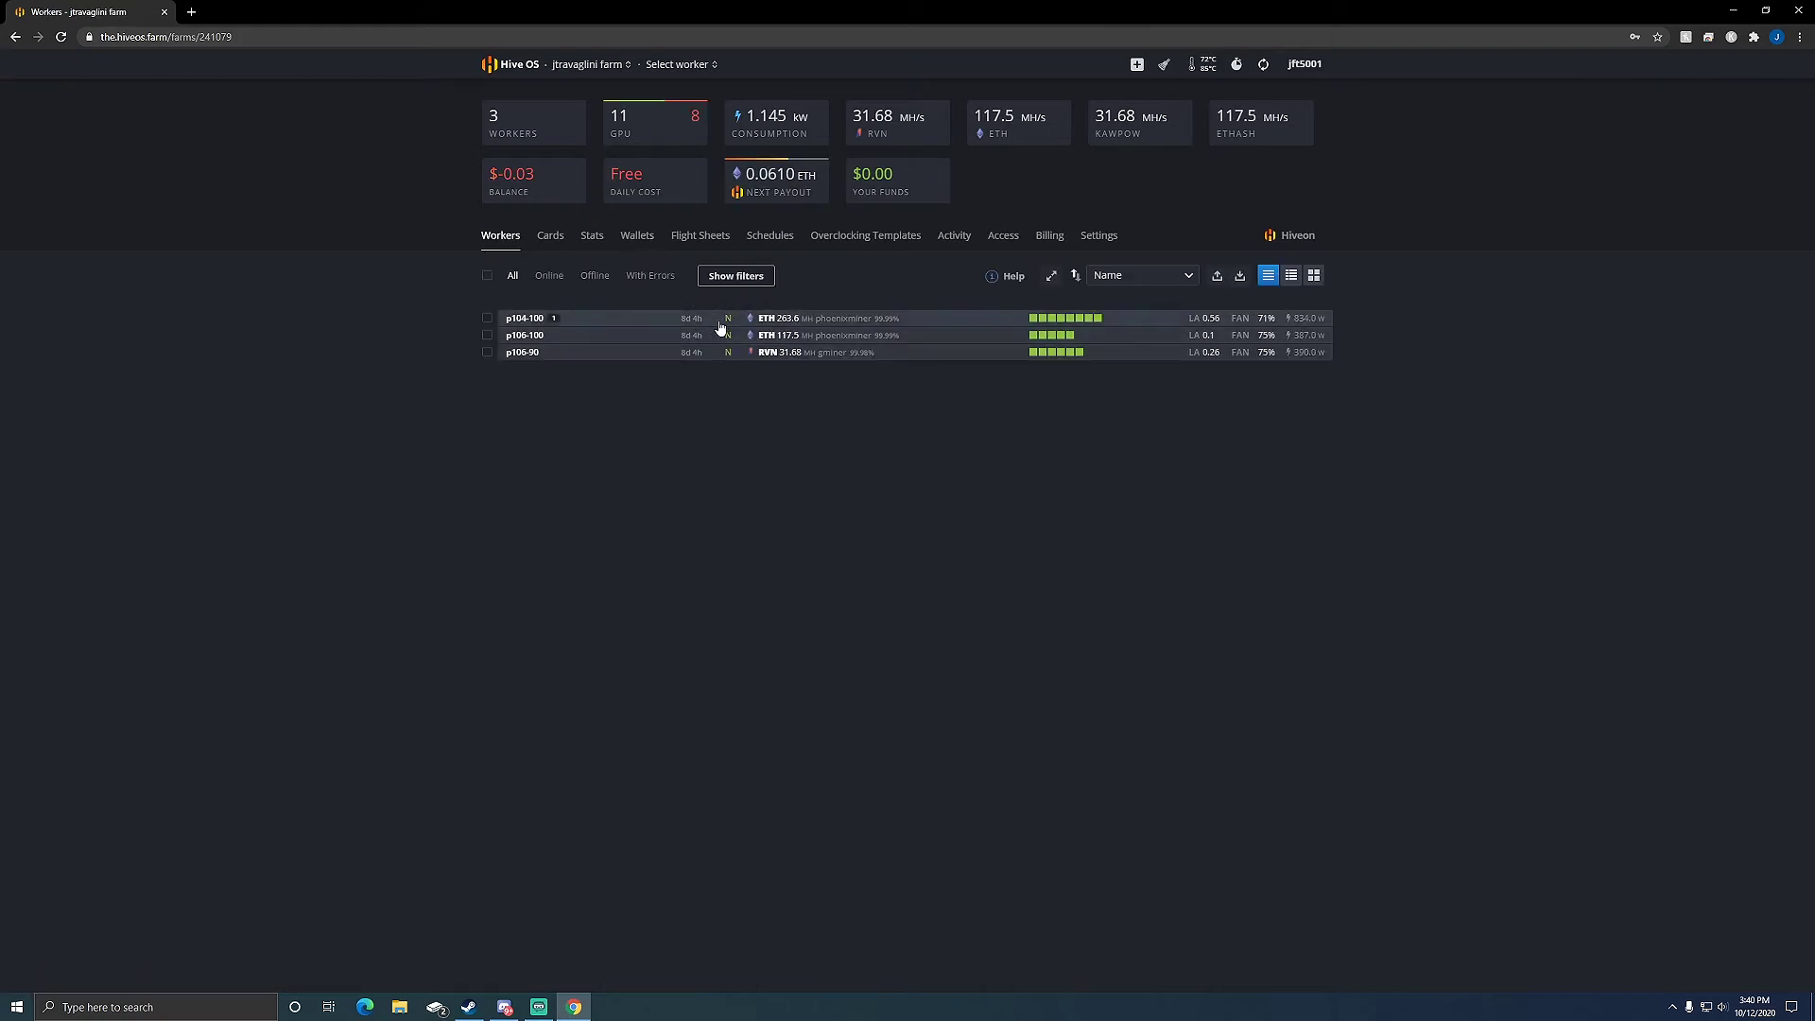
Check p104-100's upgrade progress and dismiss its self-upgrade success notice.
left_click(516, 320)
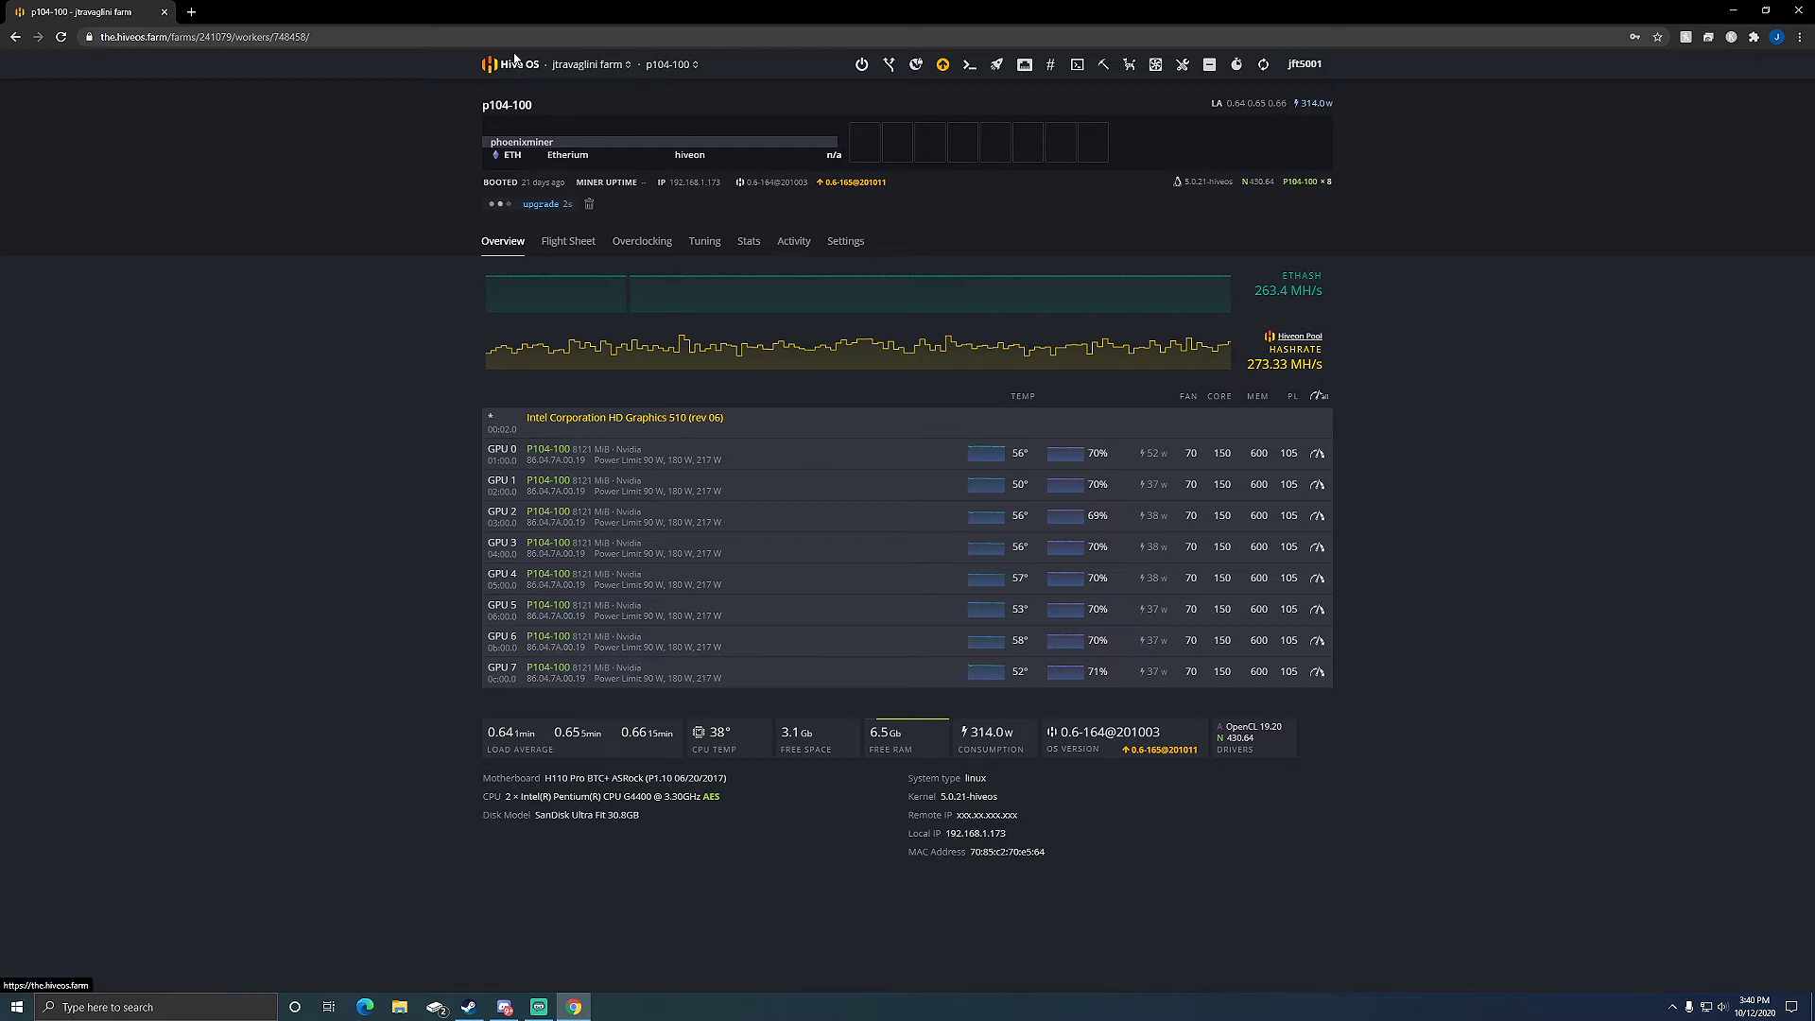
left_click(516, 60)
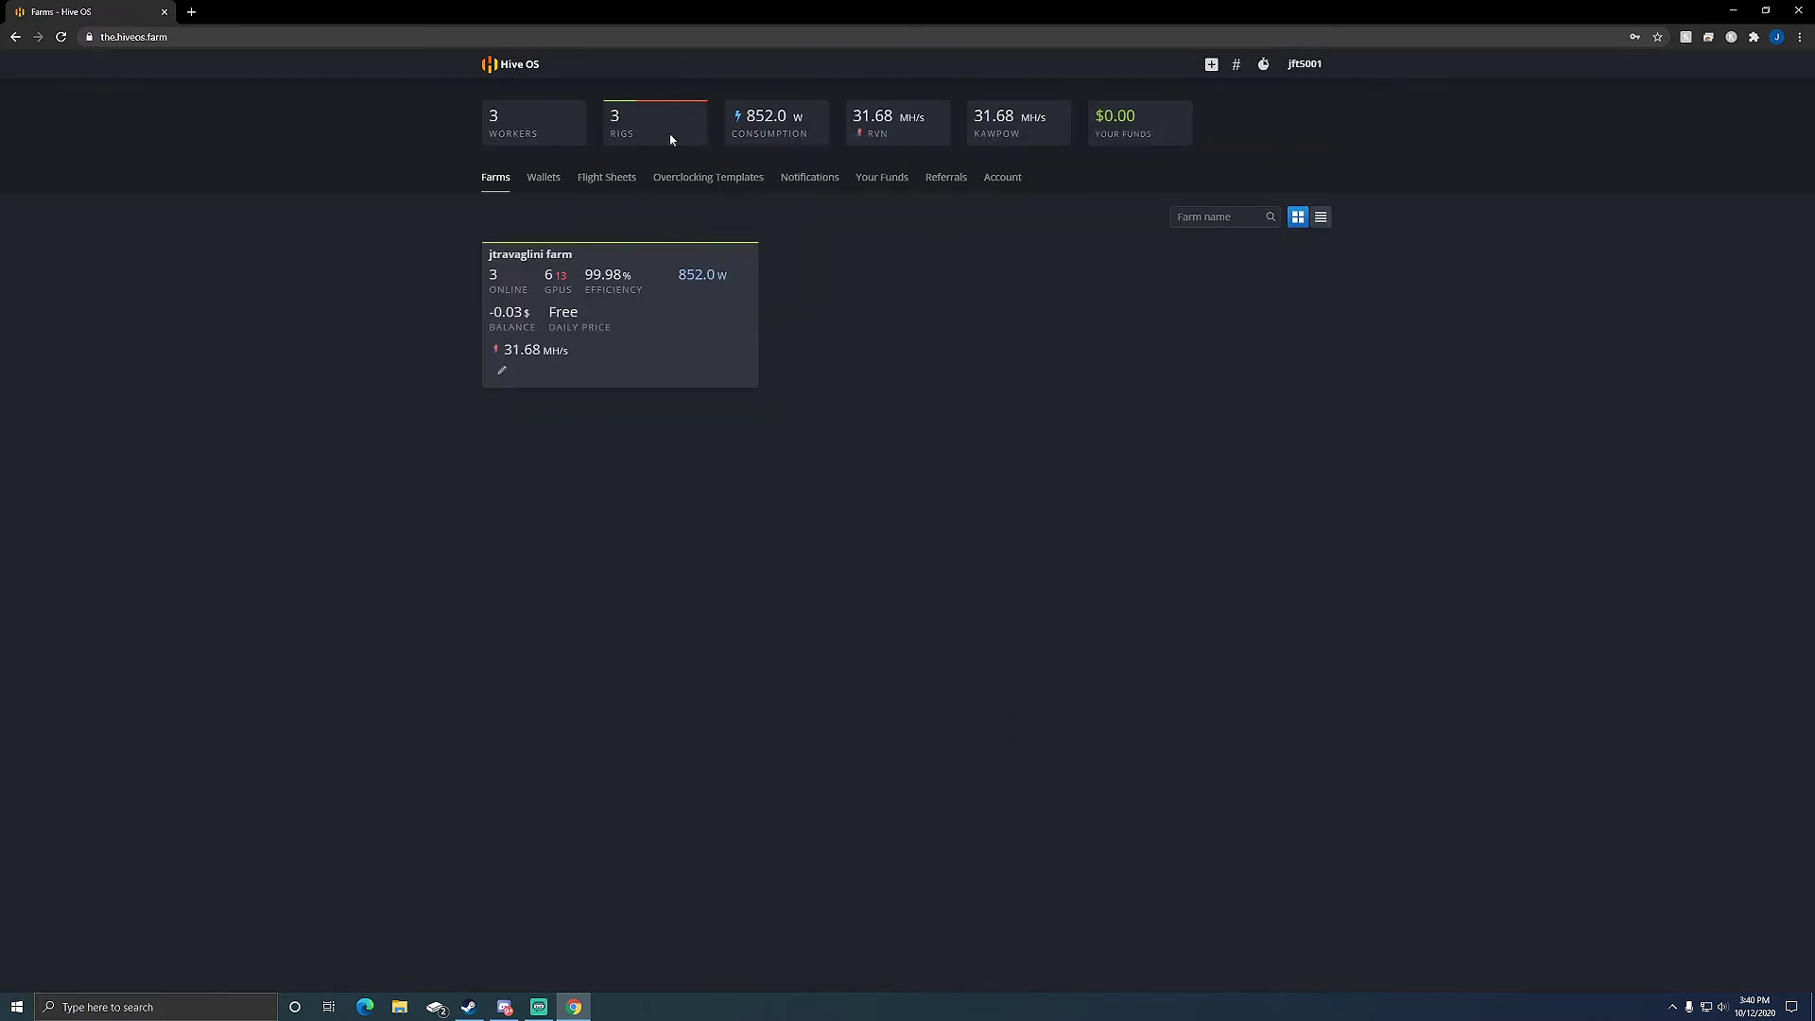
left_click(616, 358)
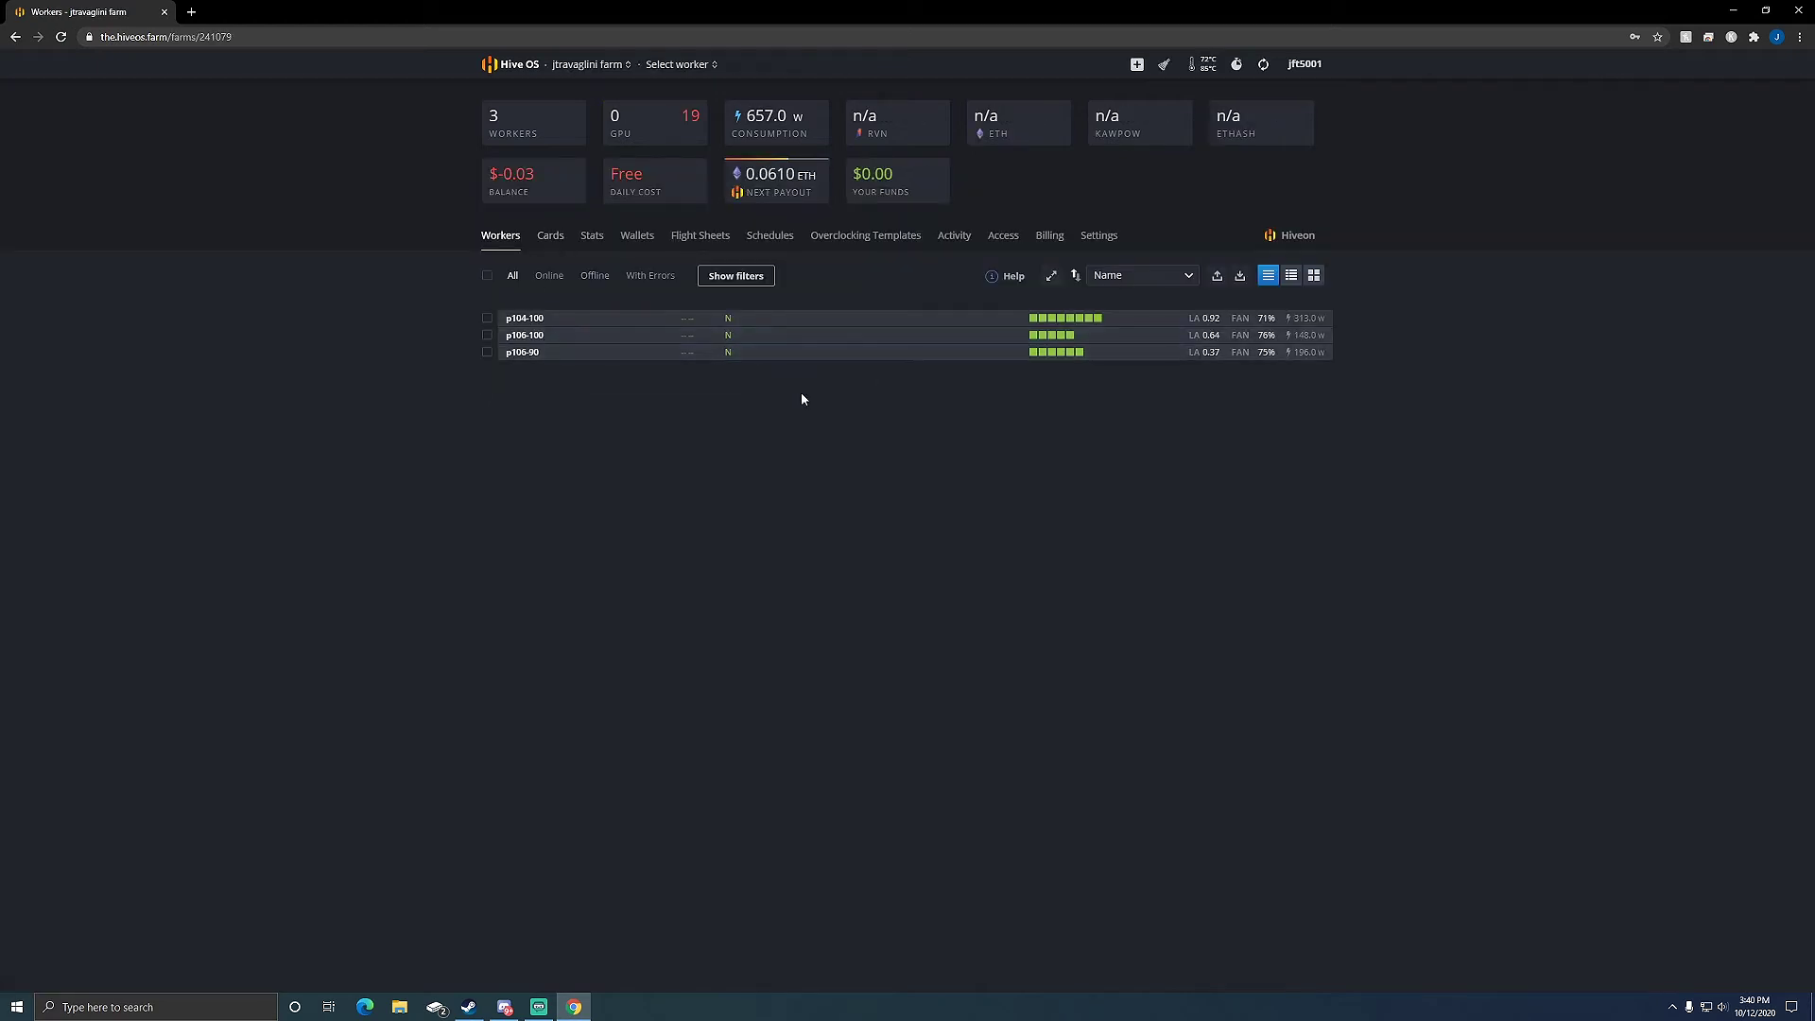
left_click(520, 66)
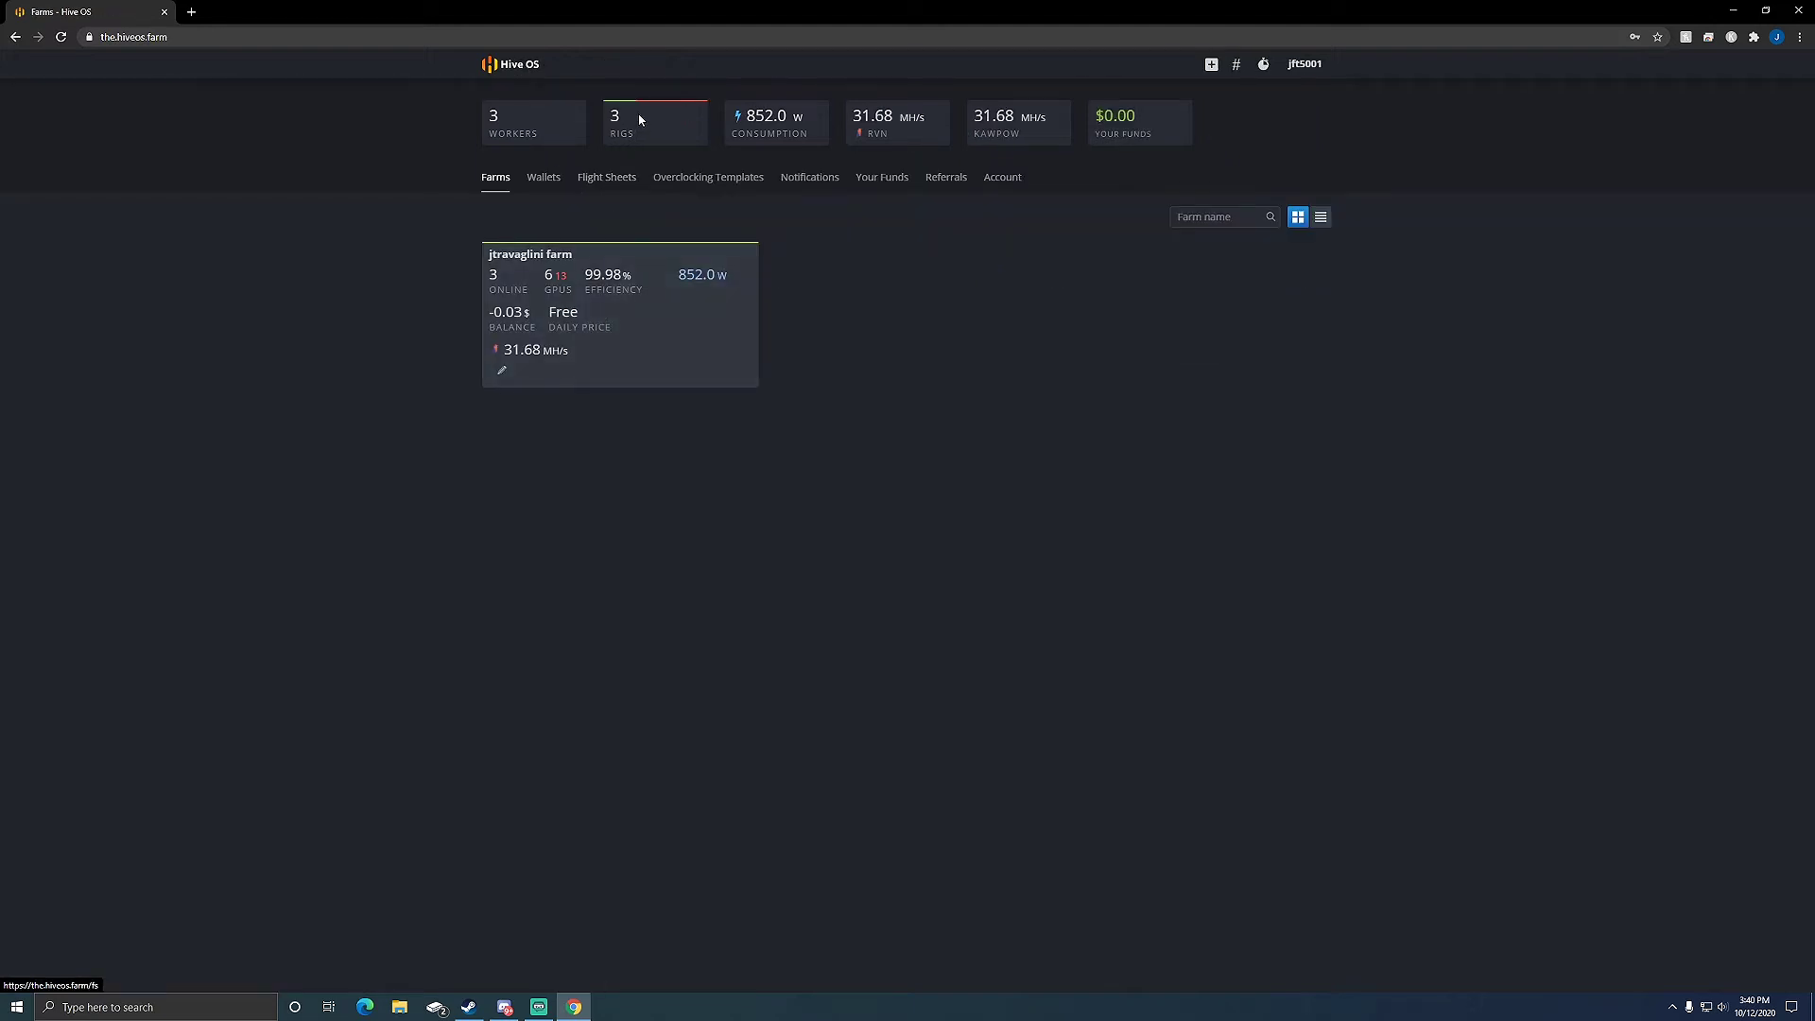
left_click(592, 312)
left_click(531, 259)
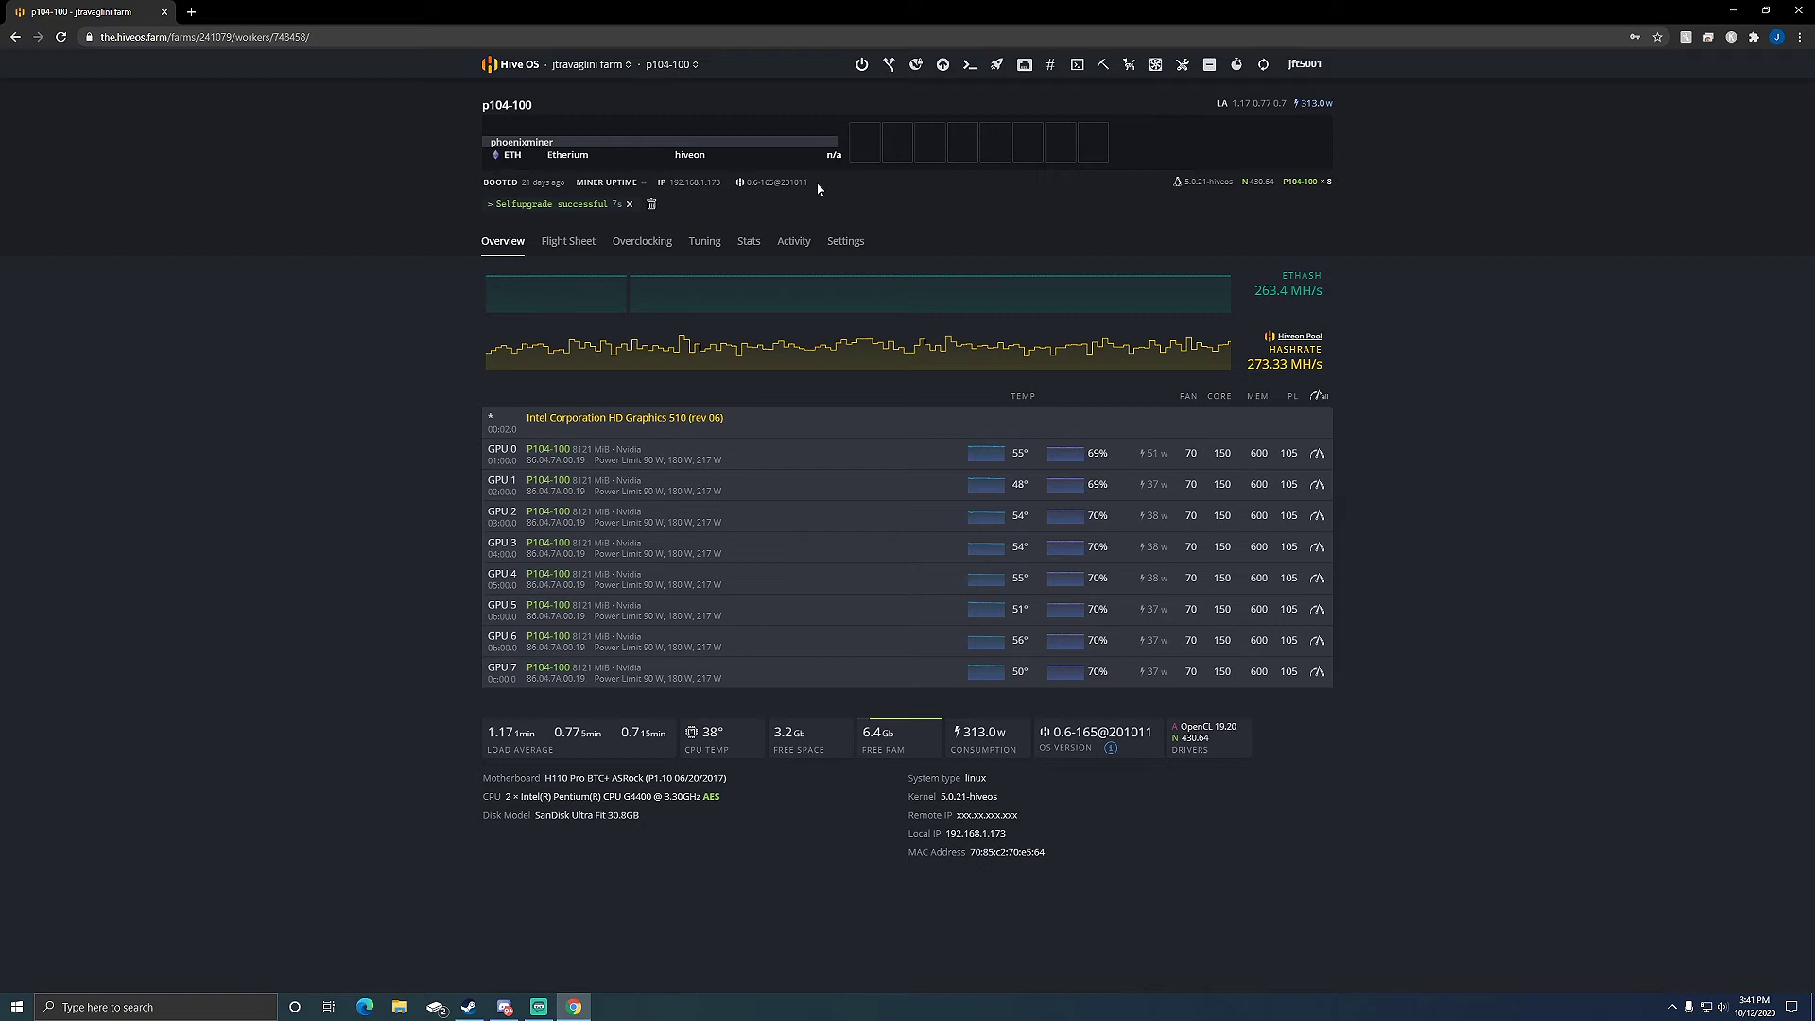
left_click(649, 205)
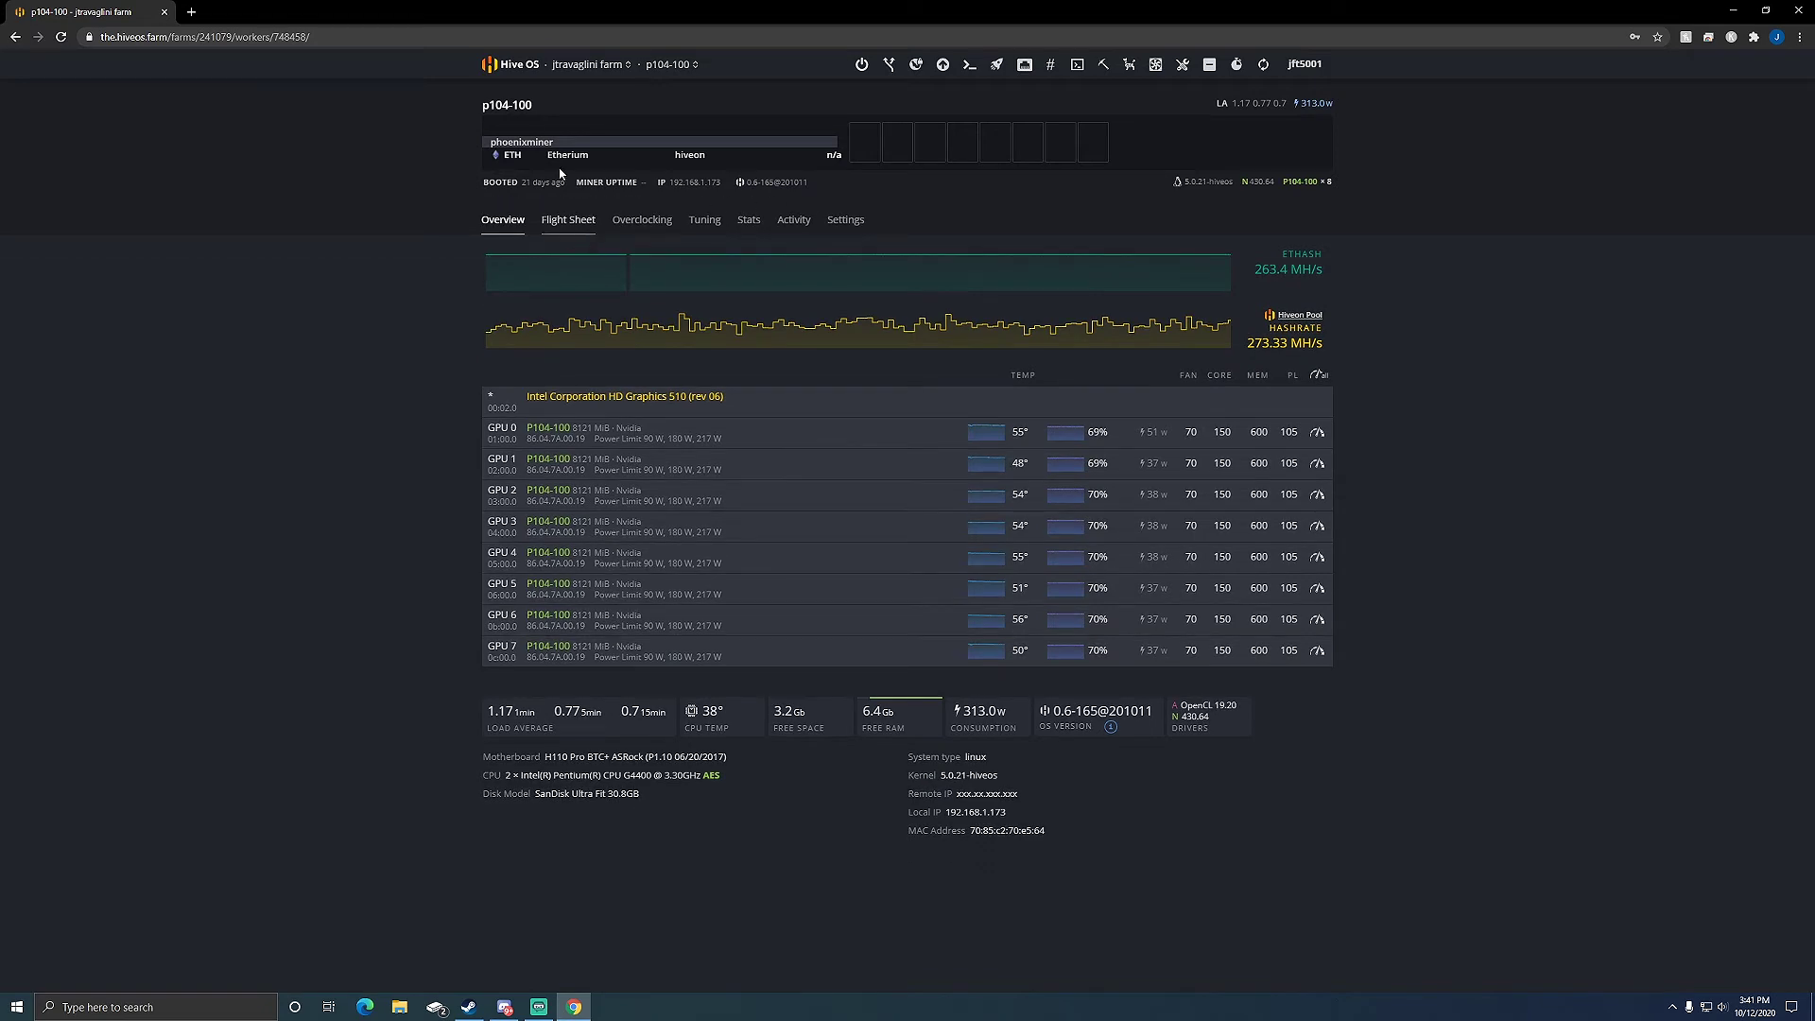
Check the p106-100 and p106-90 rigs' overviews for upgrade progress.
left_click(507, 73)
left_click(575, 283)
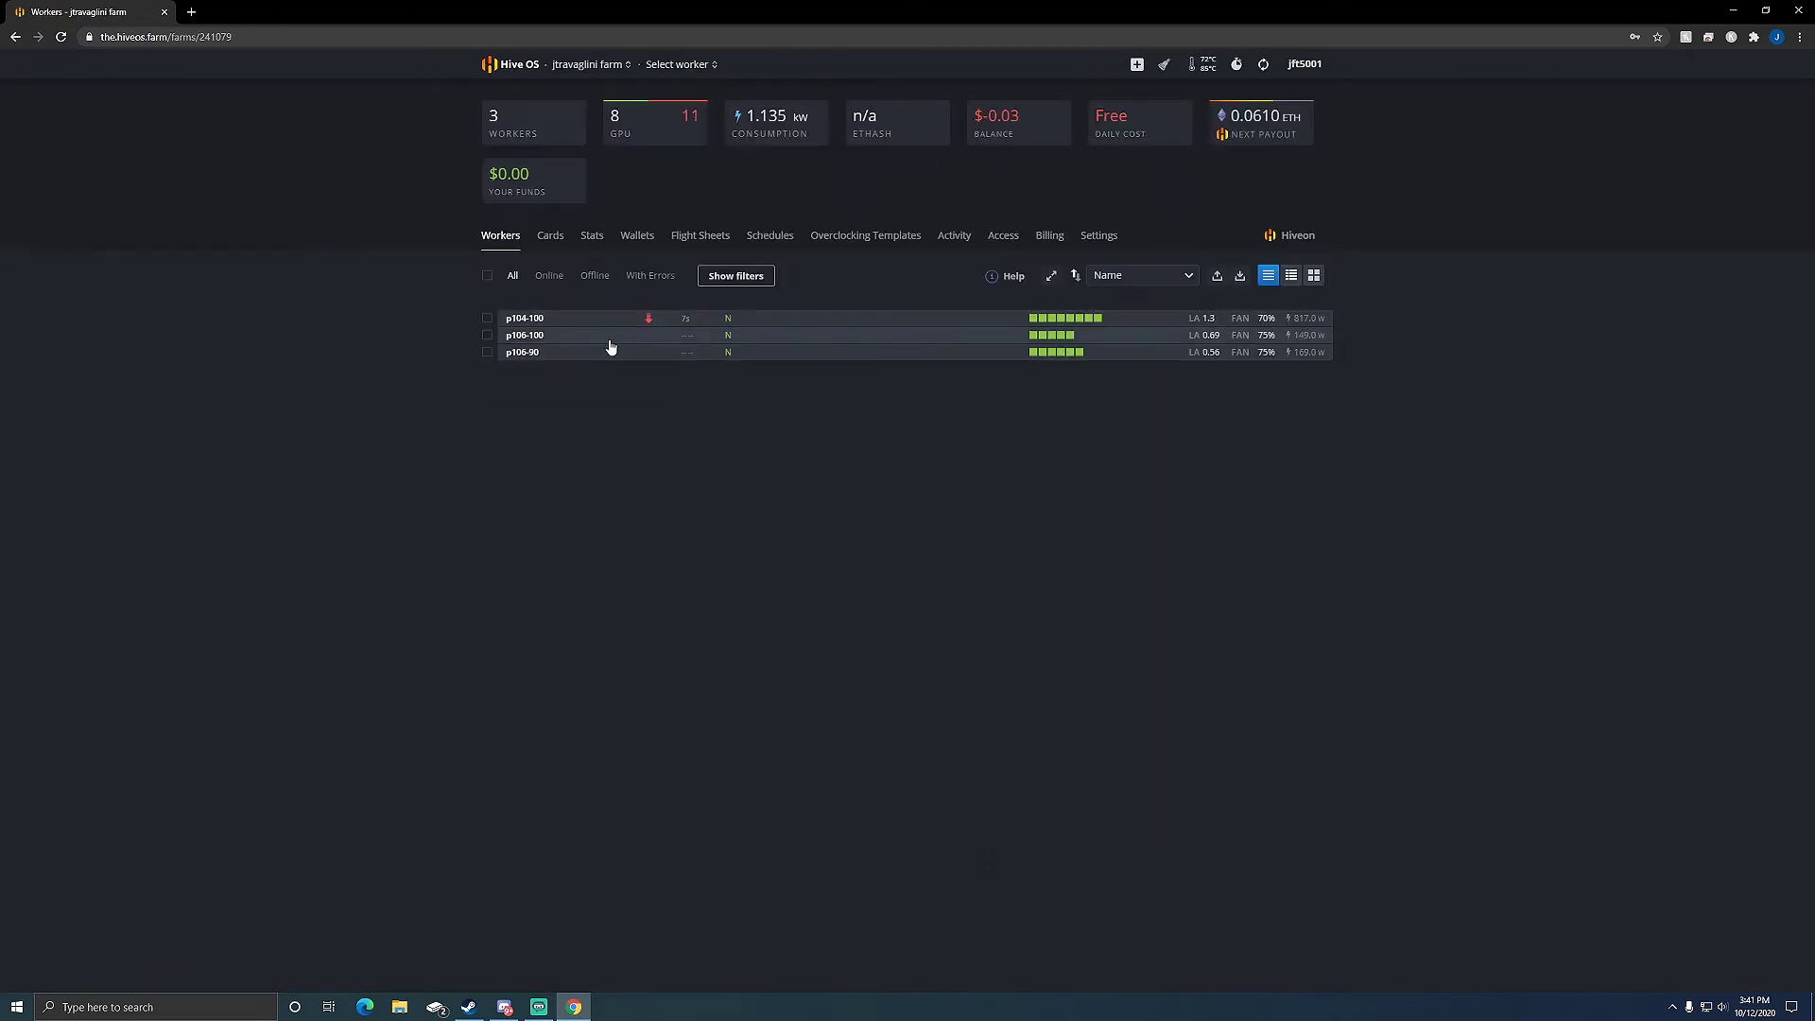
left_click(528, 337)
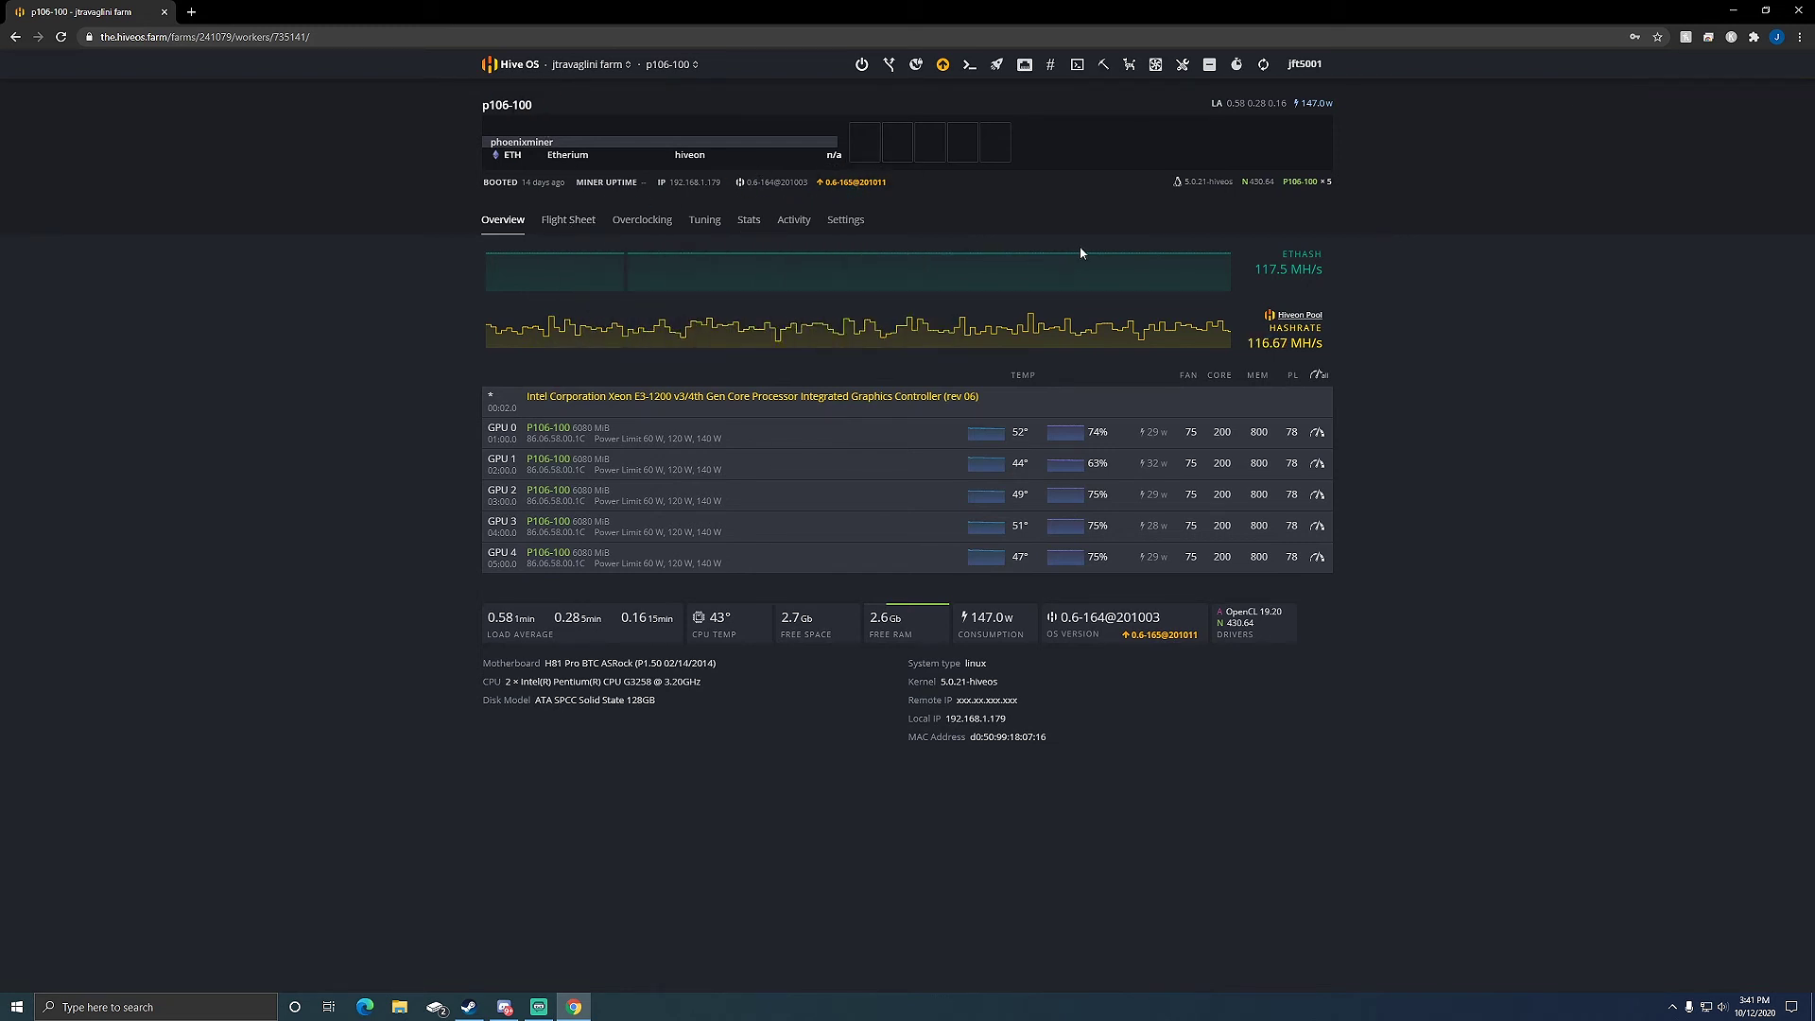
left_click(508, 70)
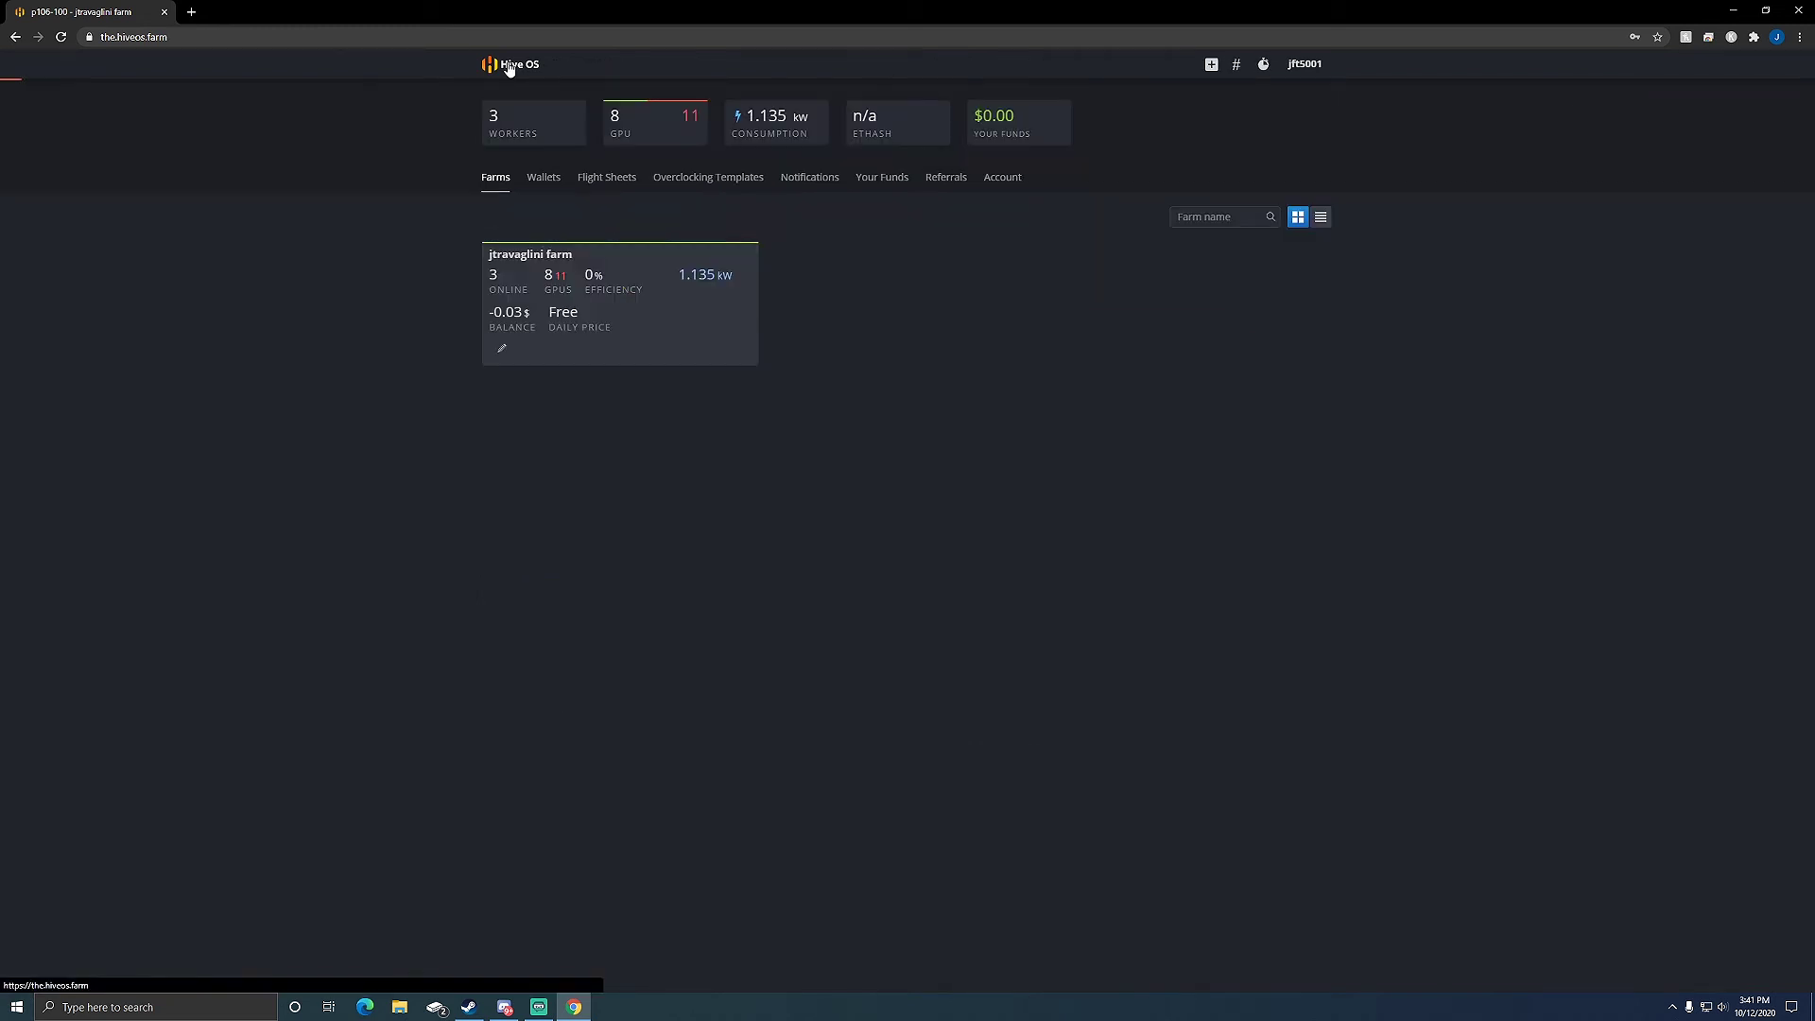
left_click(545, 292)
left_click(530, 352)
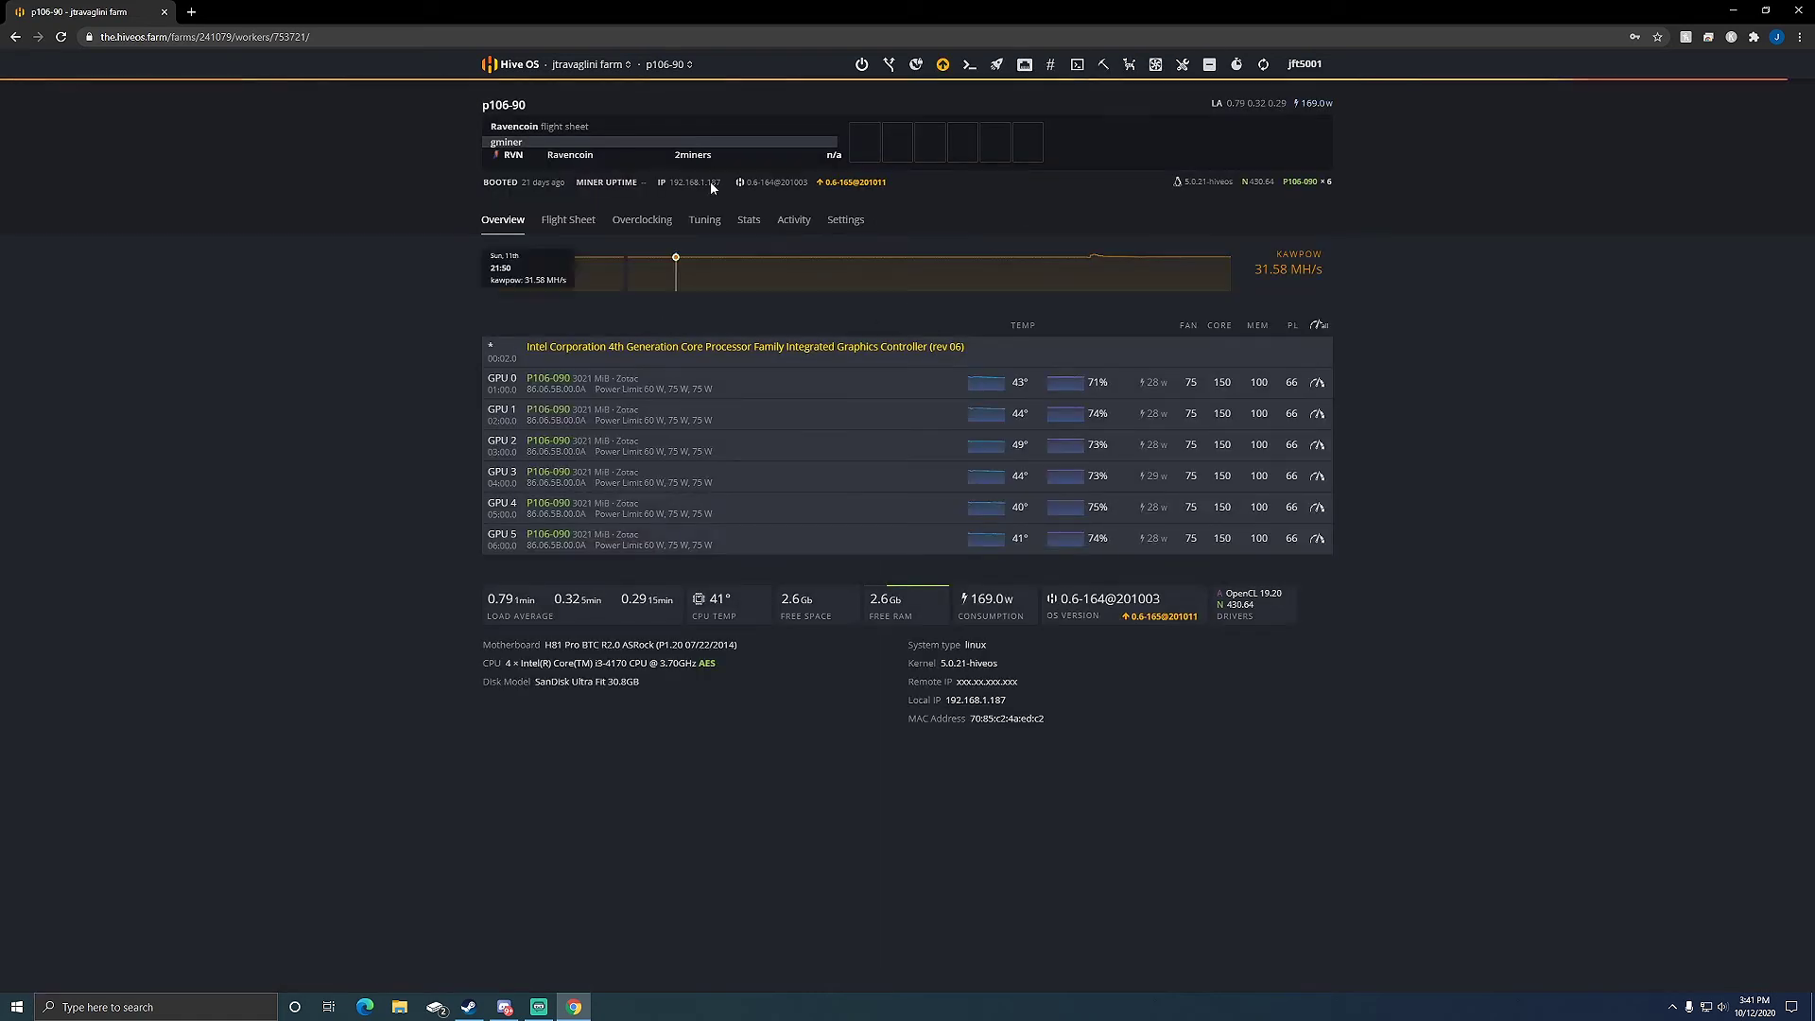
Return to the workers list and expand the p104-100 rig's inline summary.
left_click(516, 71)
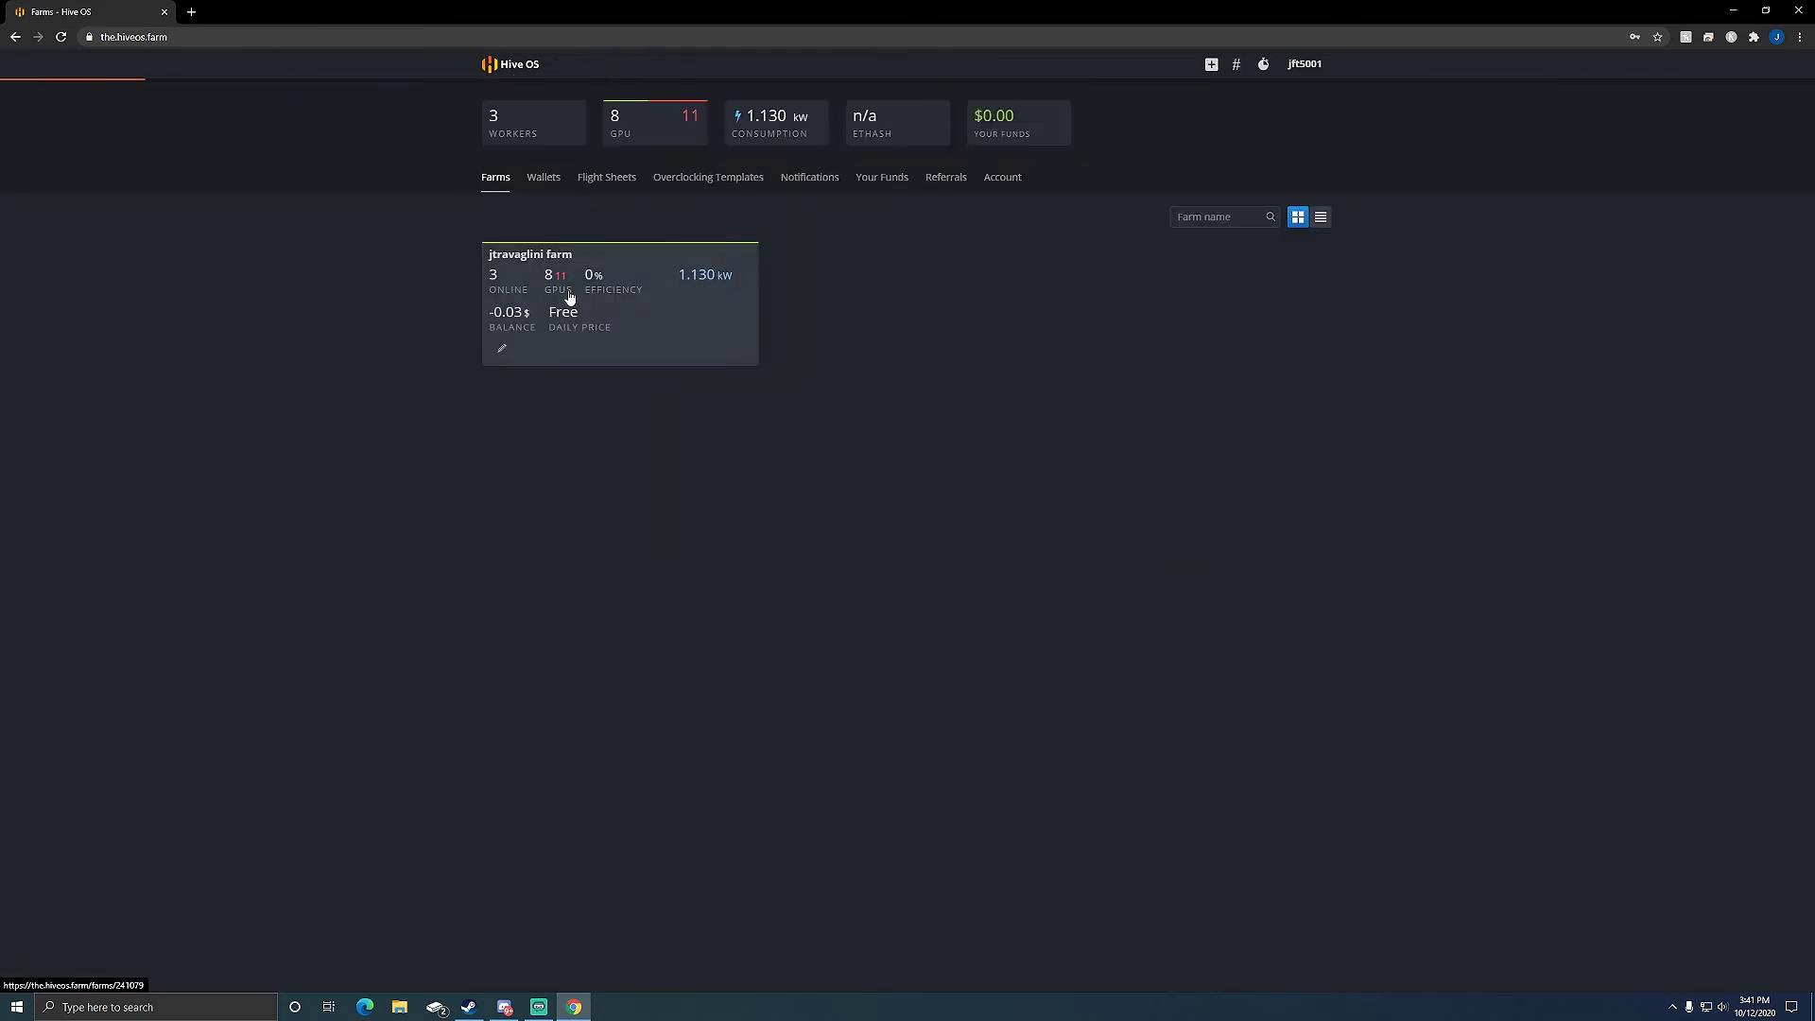
left_click(609, 275)
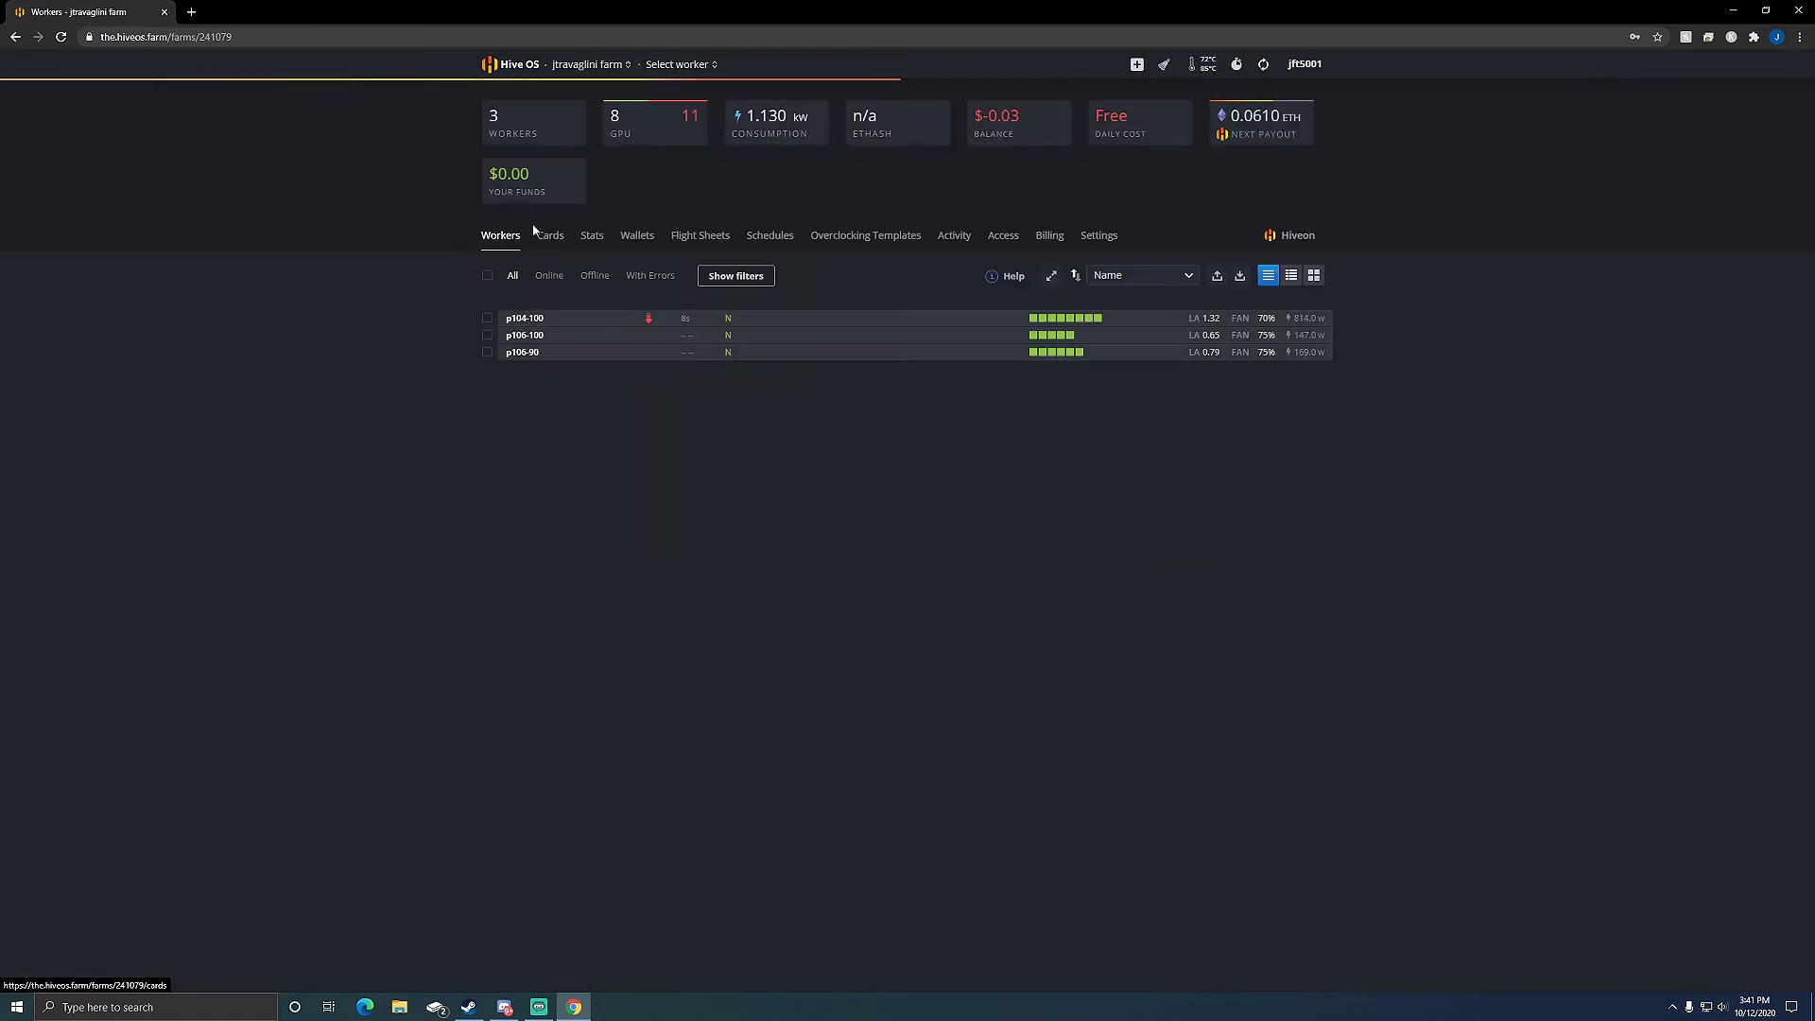
left_click(539, 317)
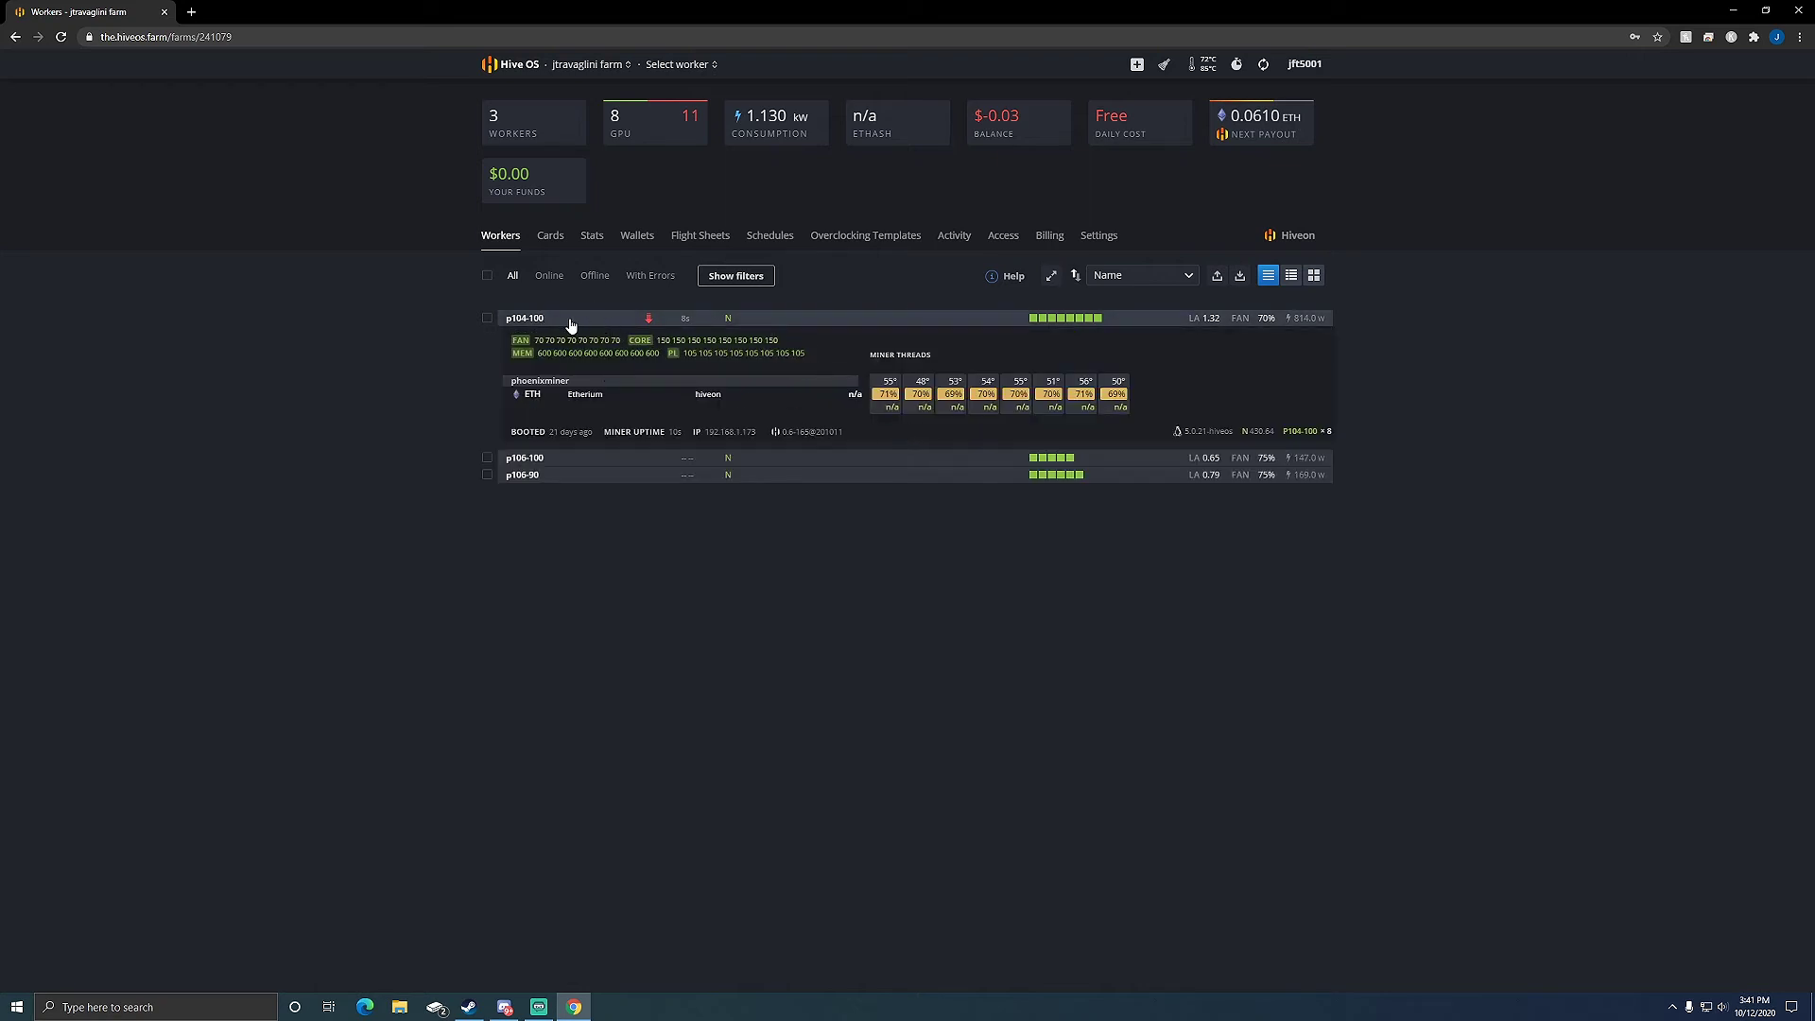
Check the p104-100 and p106-100 overviews and dismiss p106-100's success notice.
left_click(522, 317)
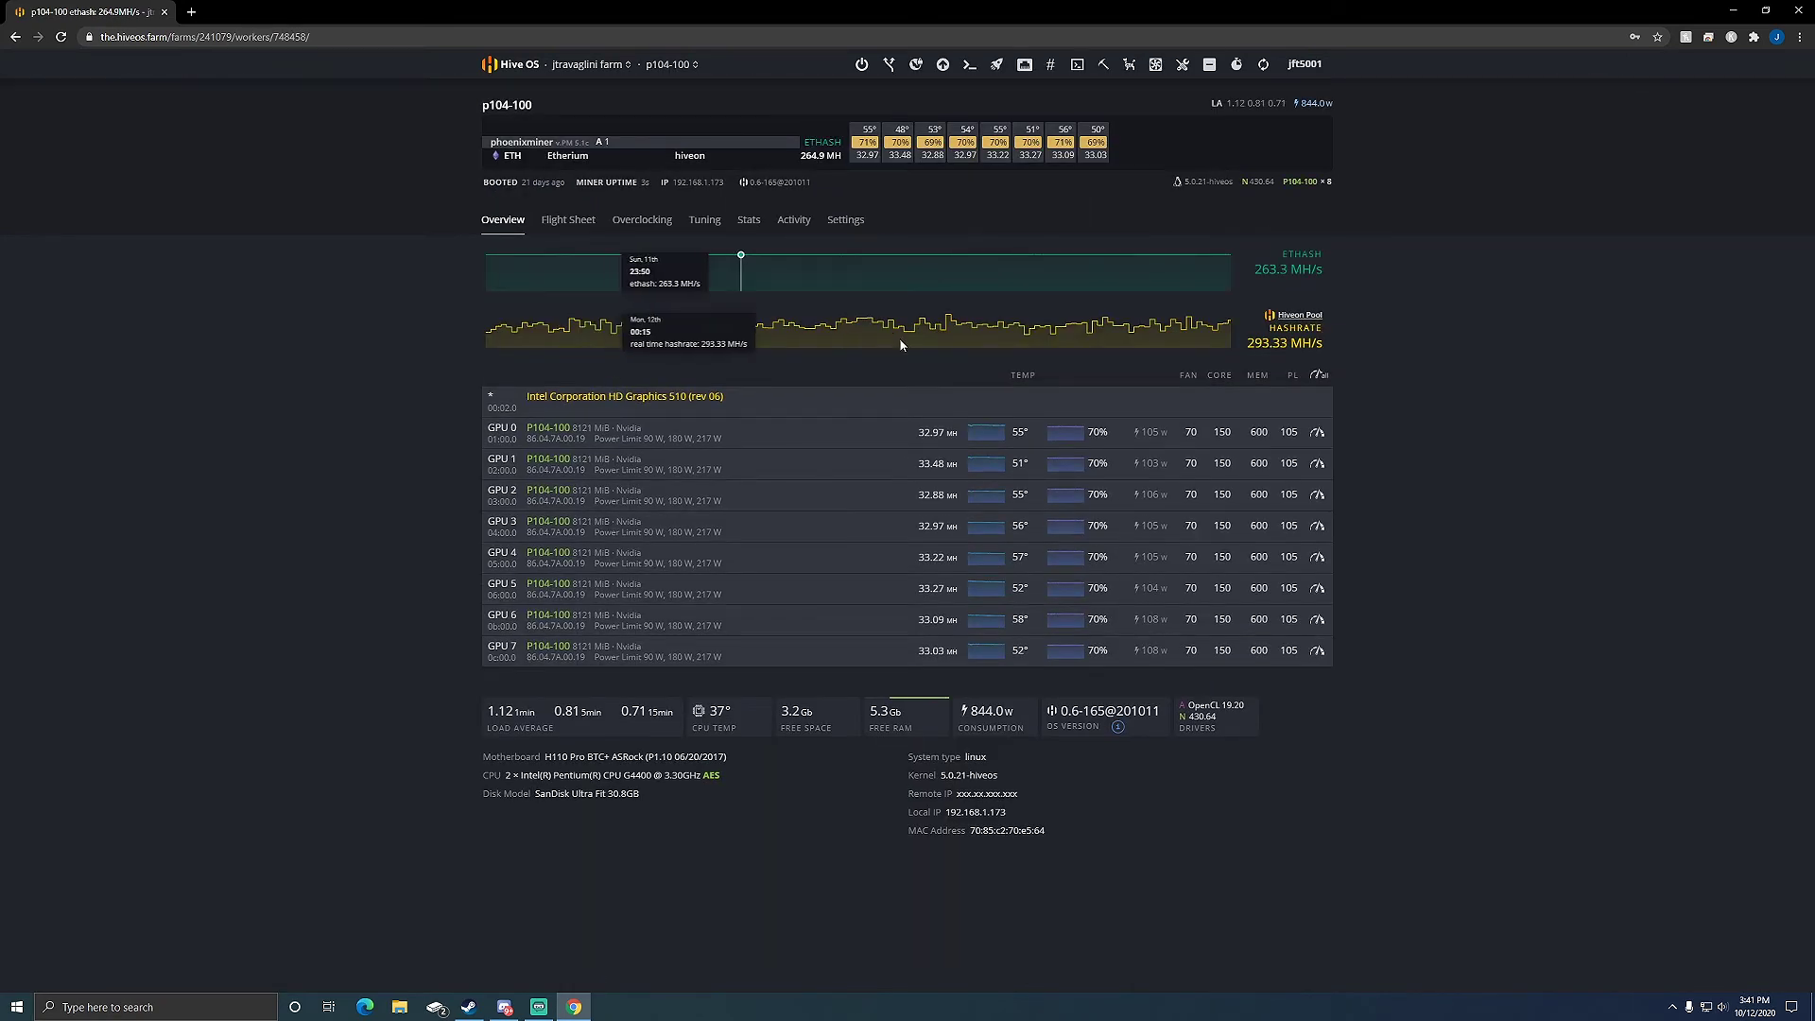
left_click(515, 65)
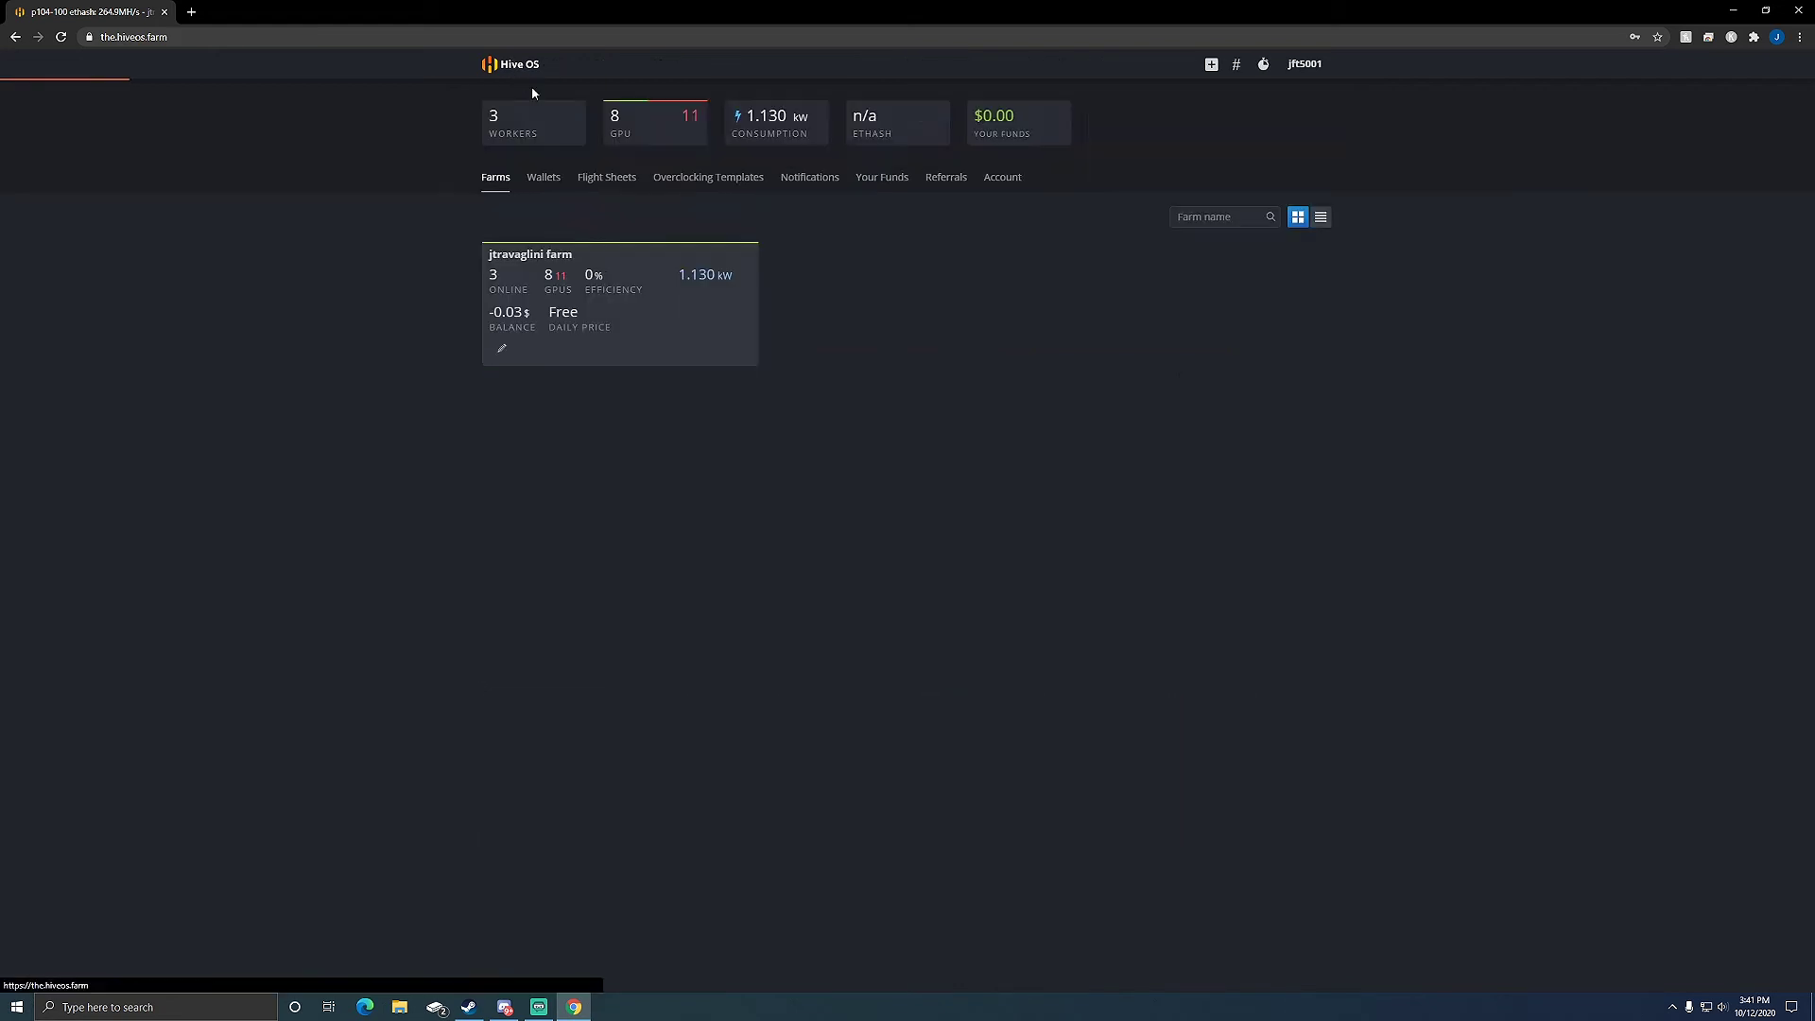
left_click(592, 310)
left_click(527, 335)
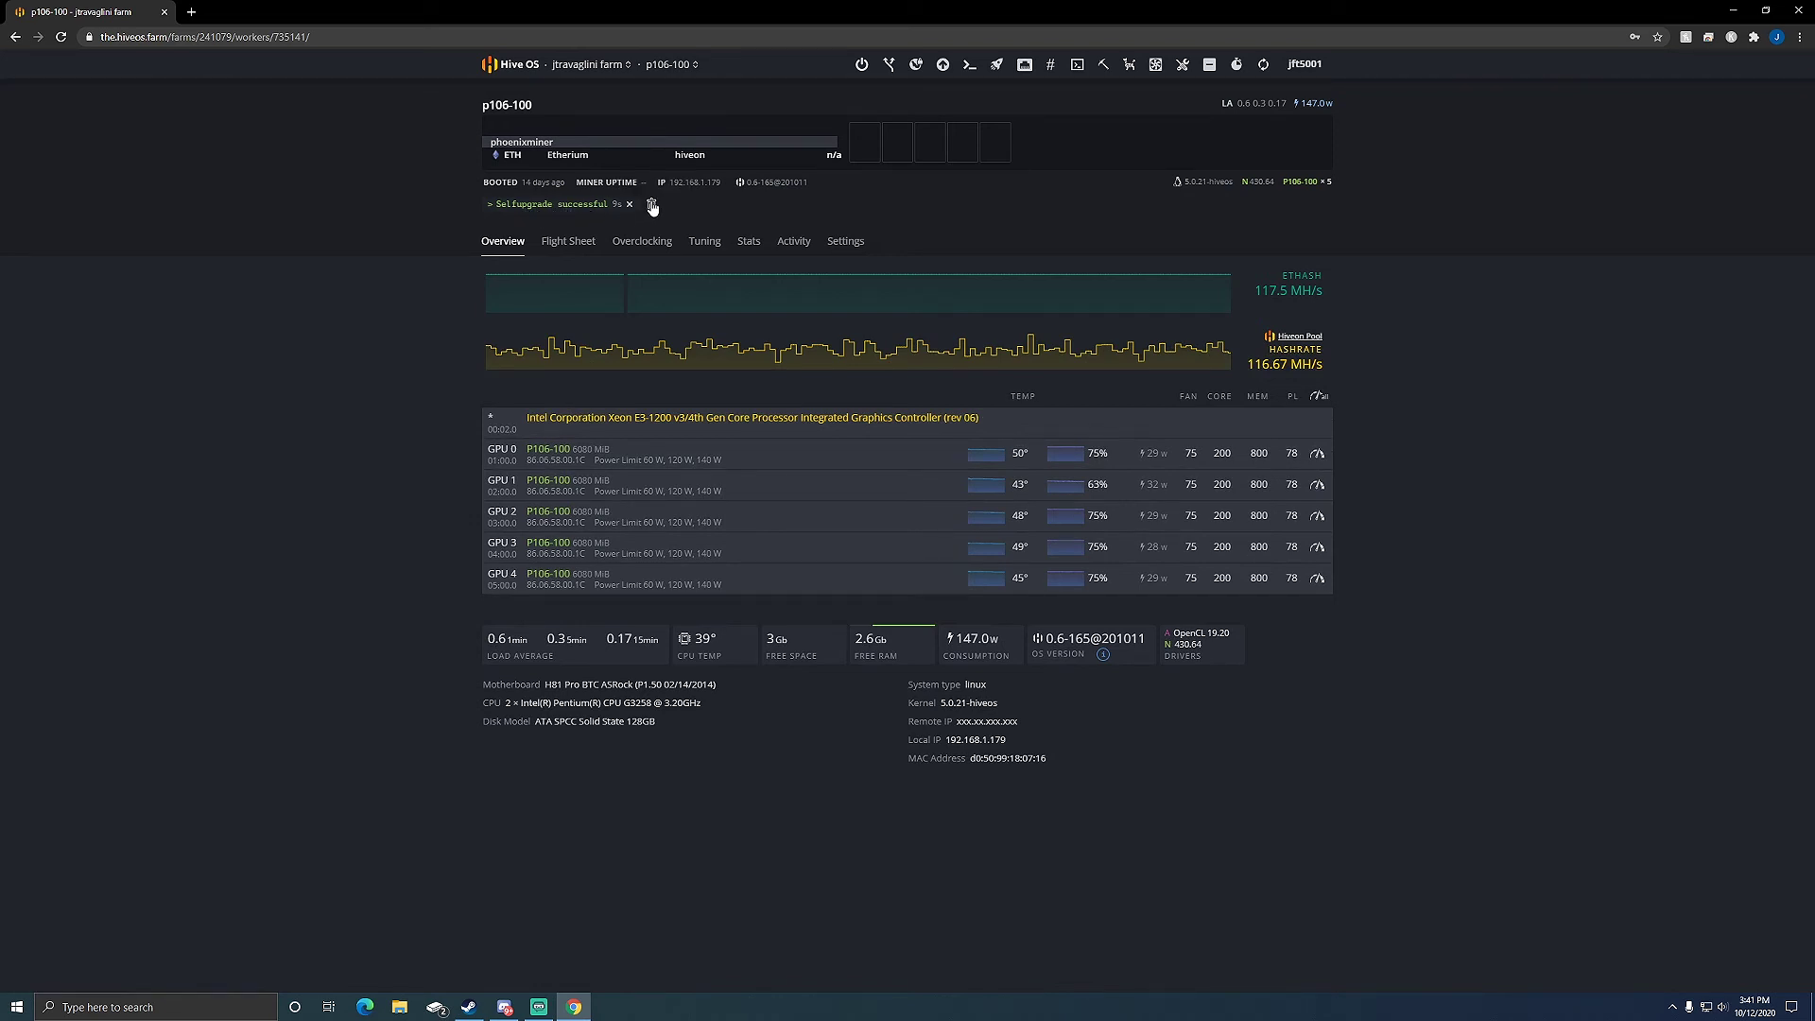
left_click(651, 204)
Check the p106-90 rig's overview for its upgrade progress.
left_click(492, 68)
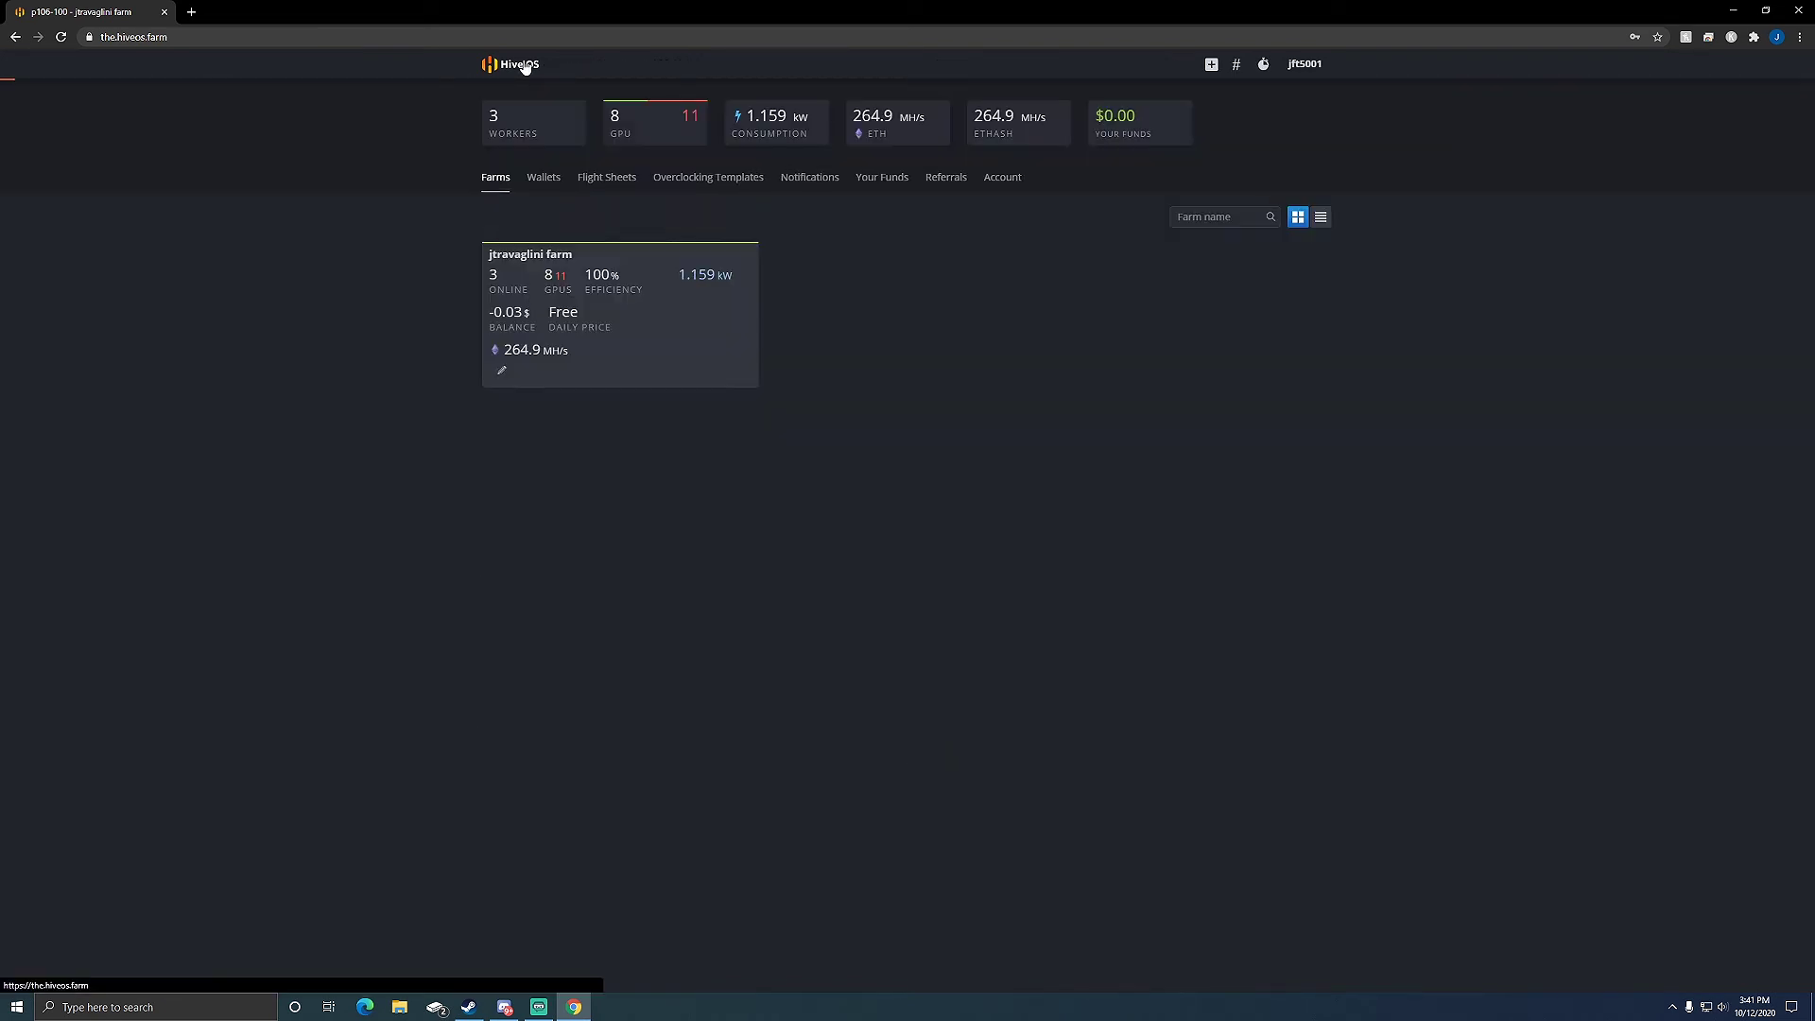
left_click(592, 313)
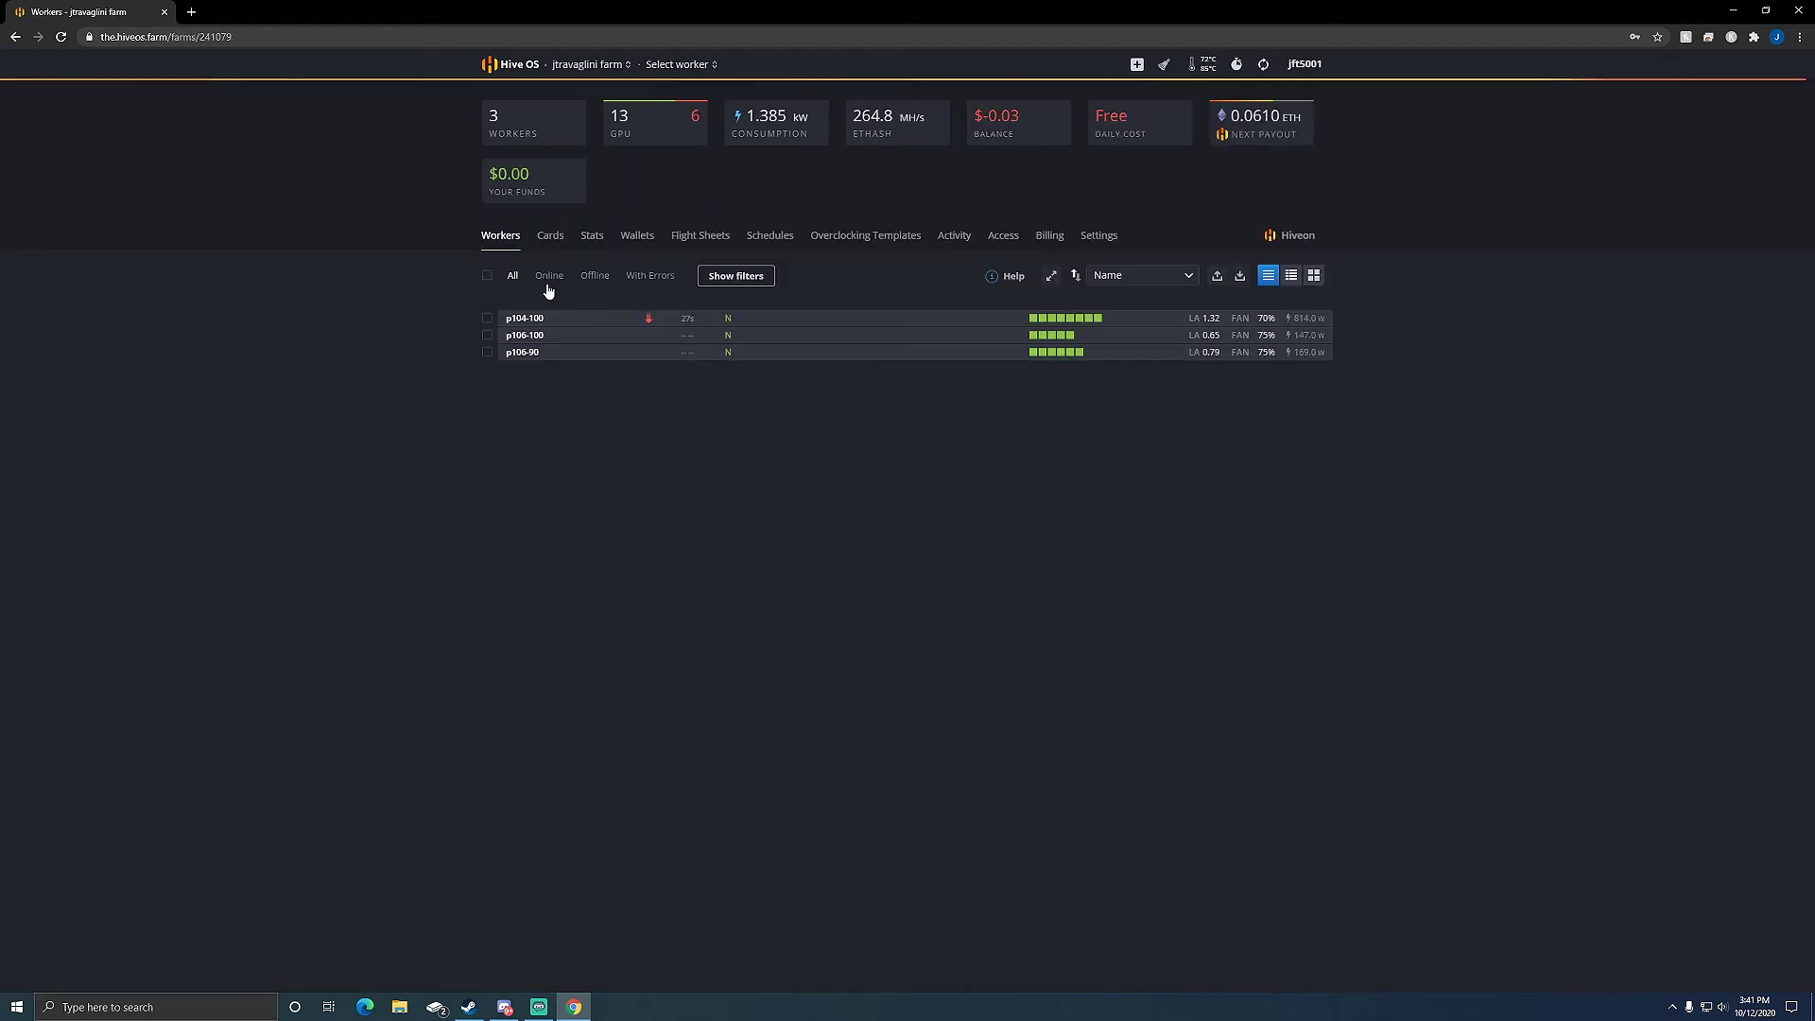
left_click(530, 353)
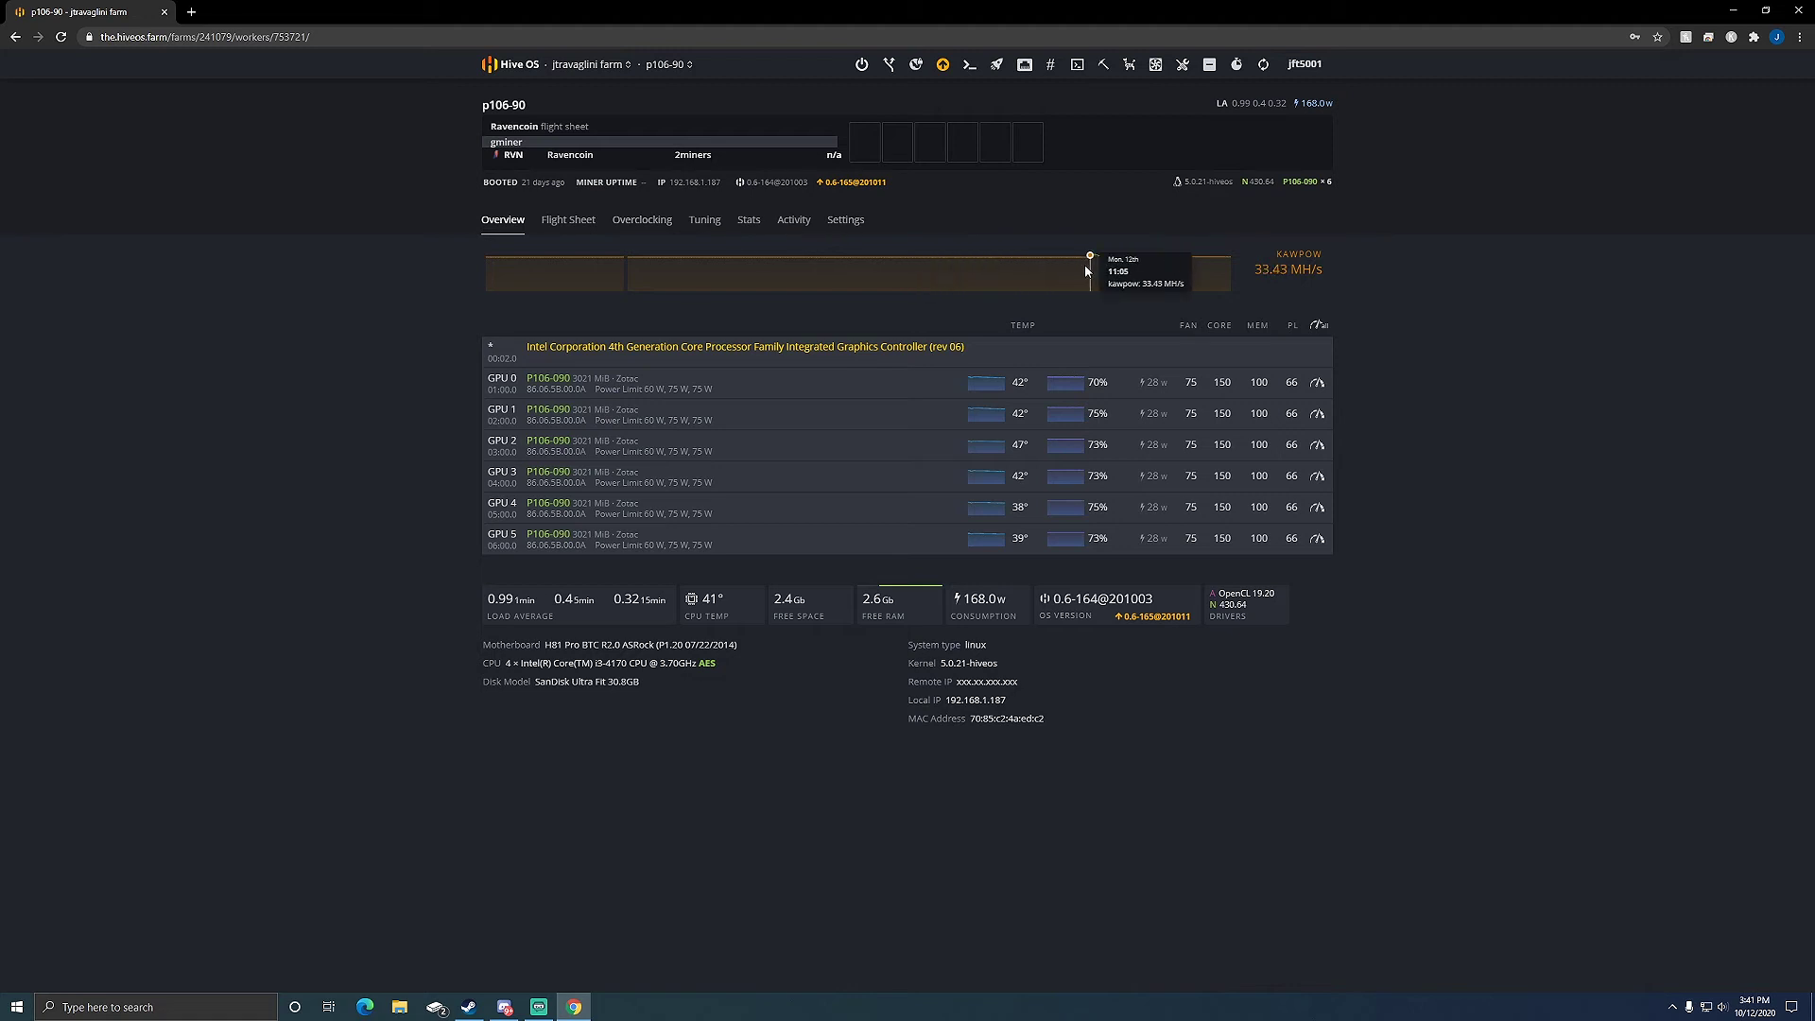
left_click(519, 76)
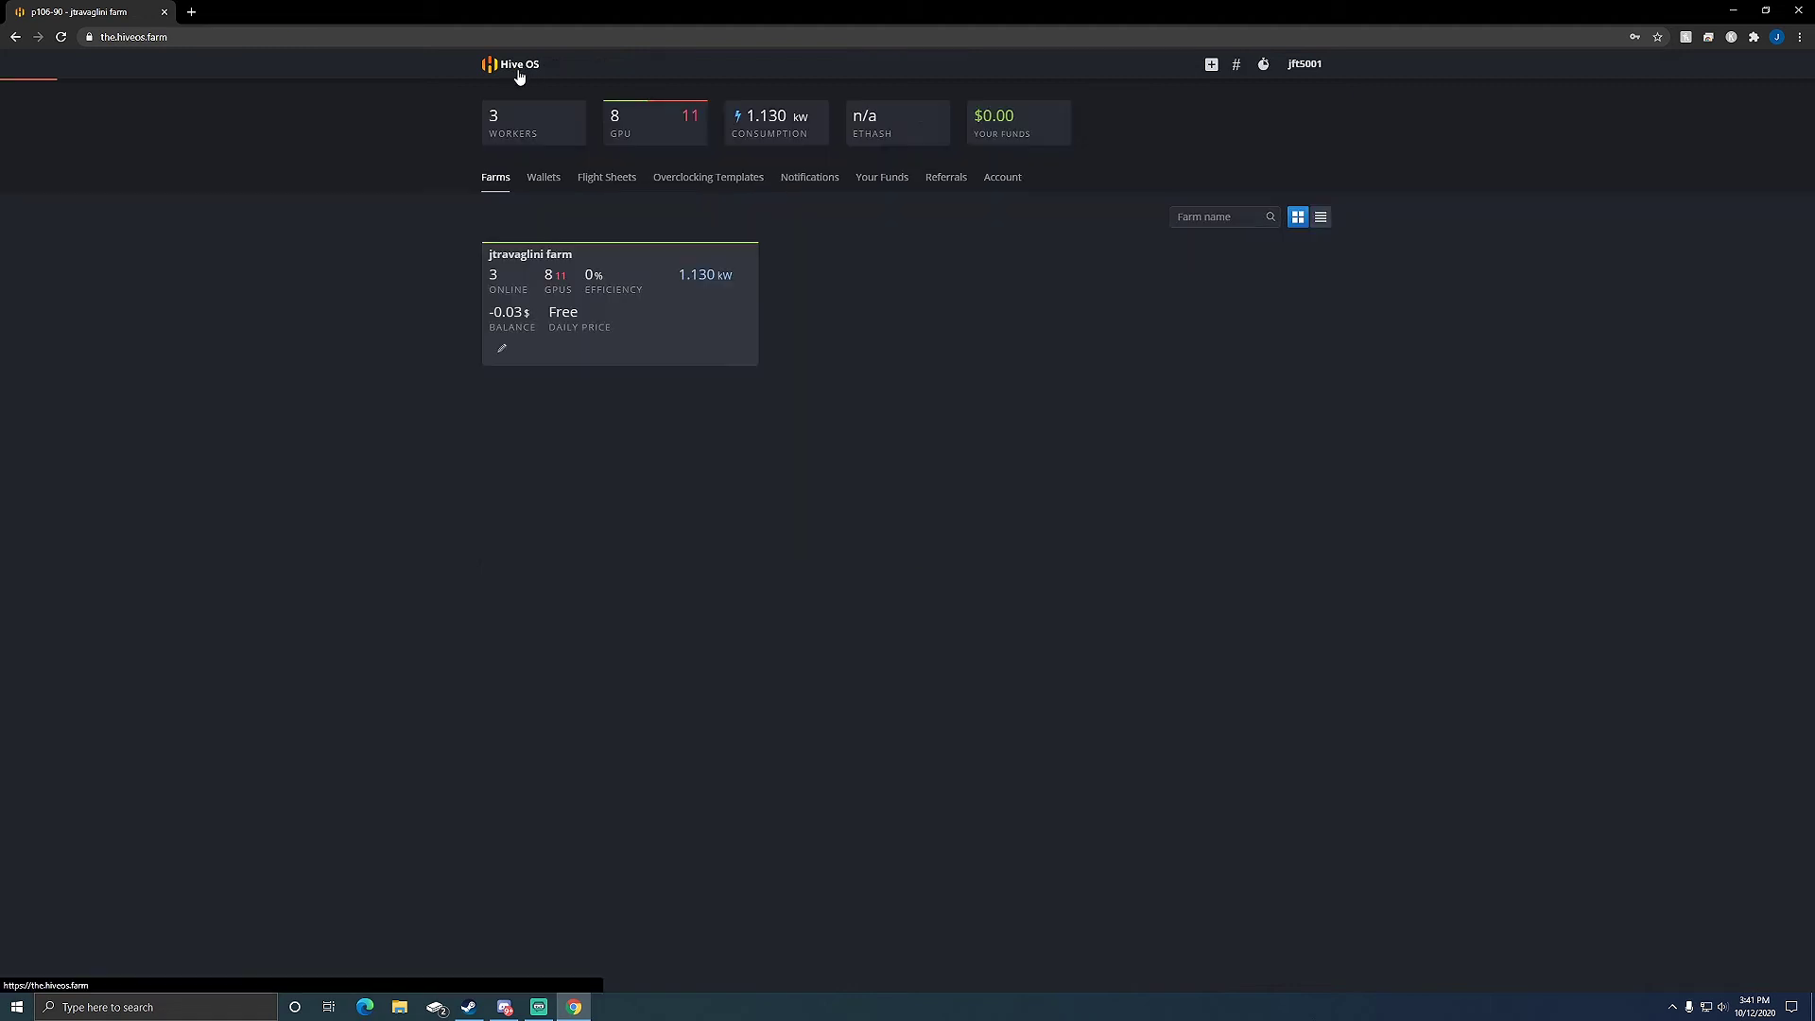
Clear p106-100's self-upgrade success notice and return to the farms overview.
left_click(589, 300)
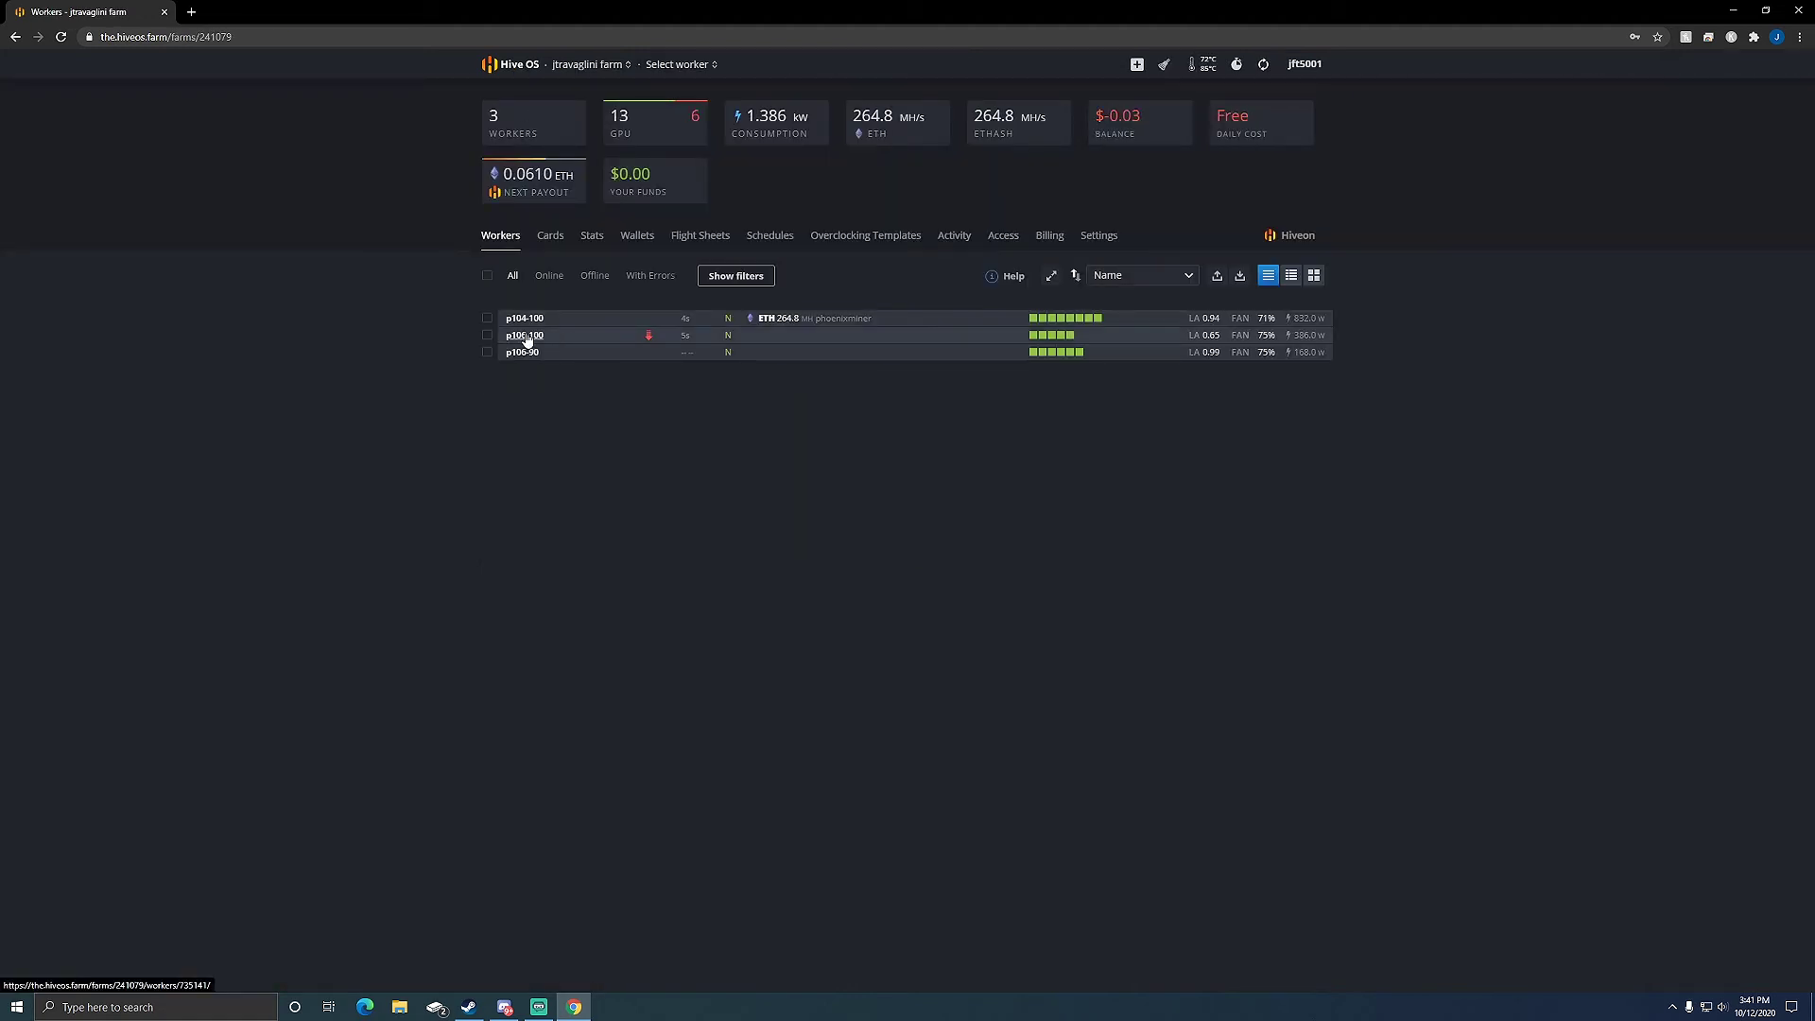
left_click(524, 335)
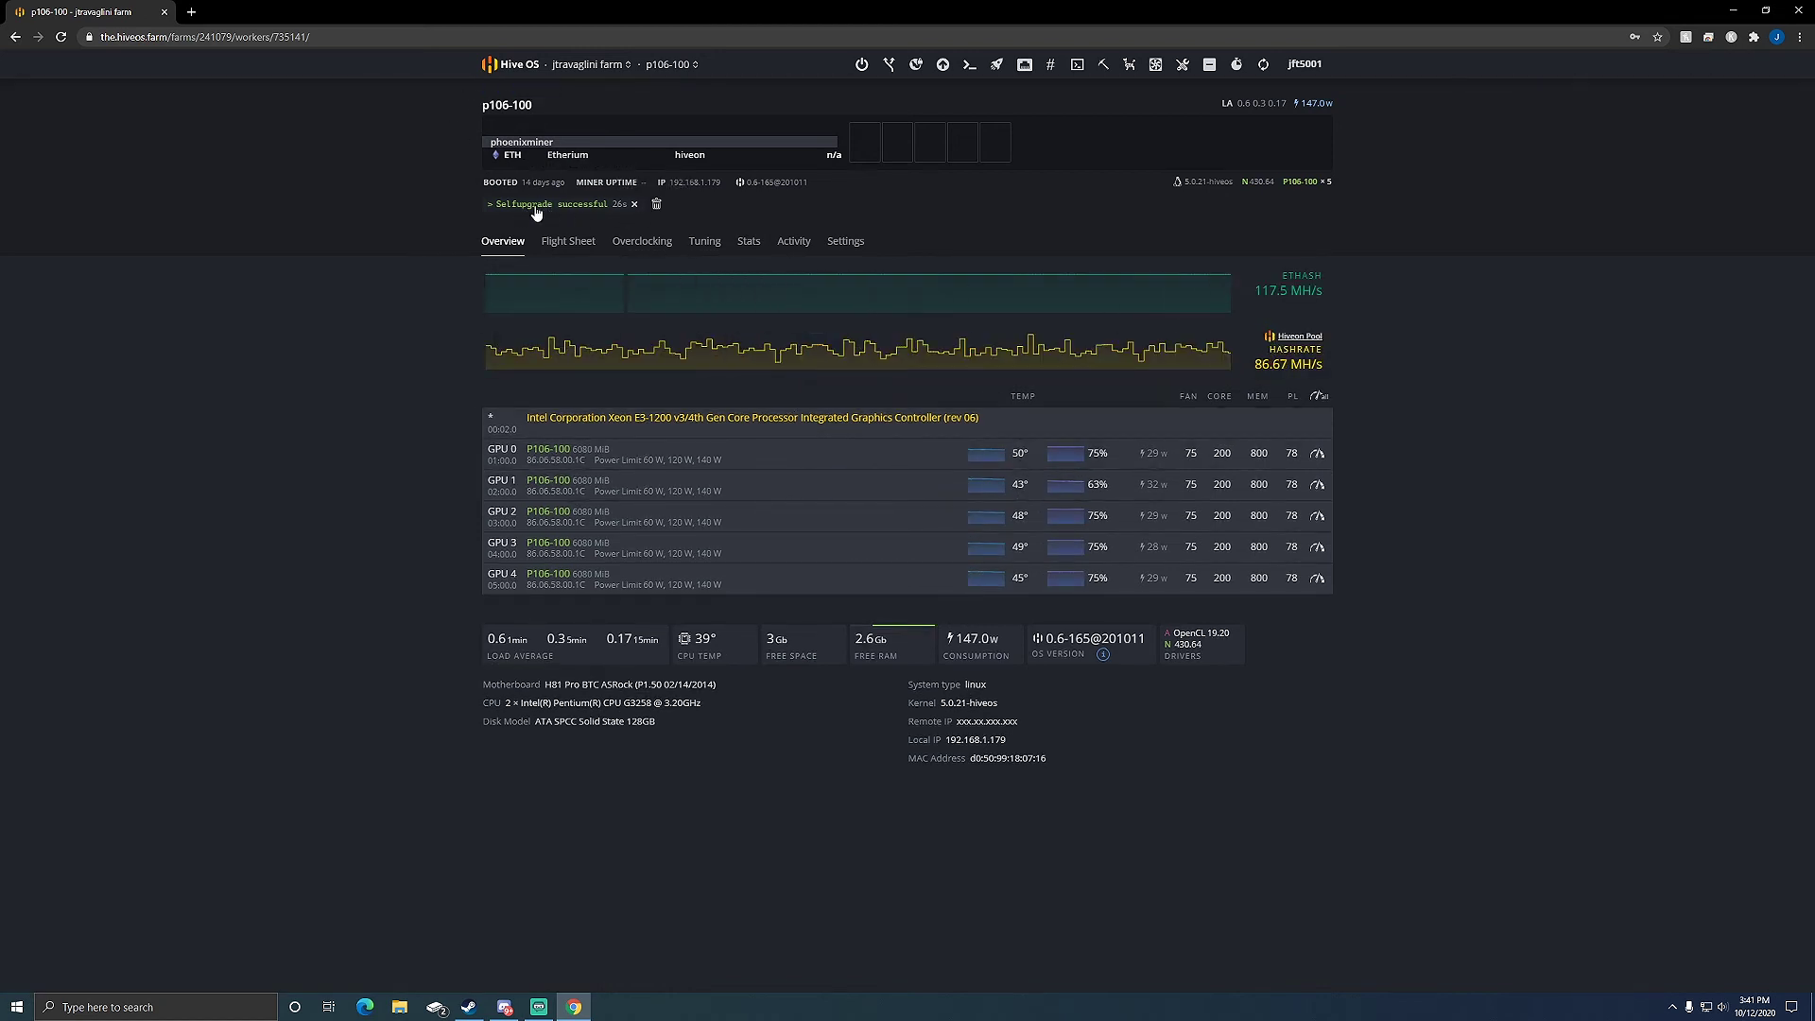
left_click(656, 205)
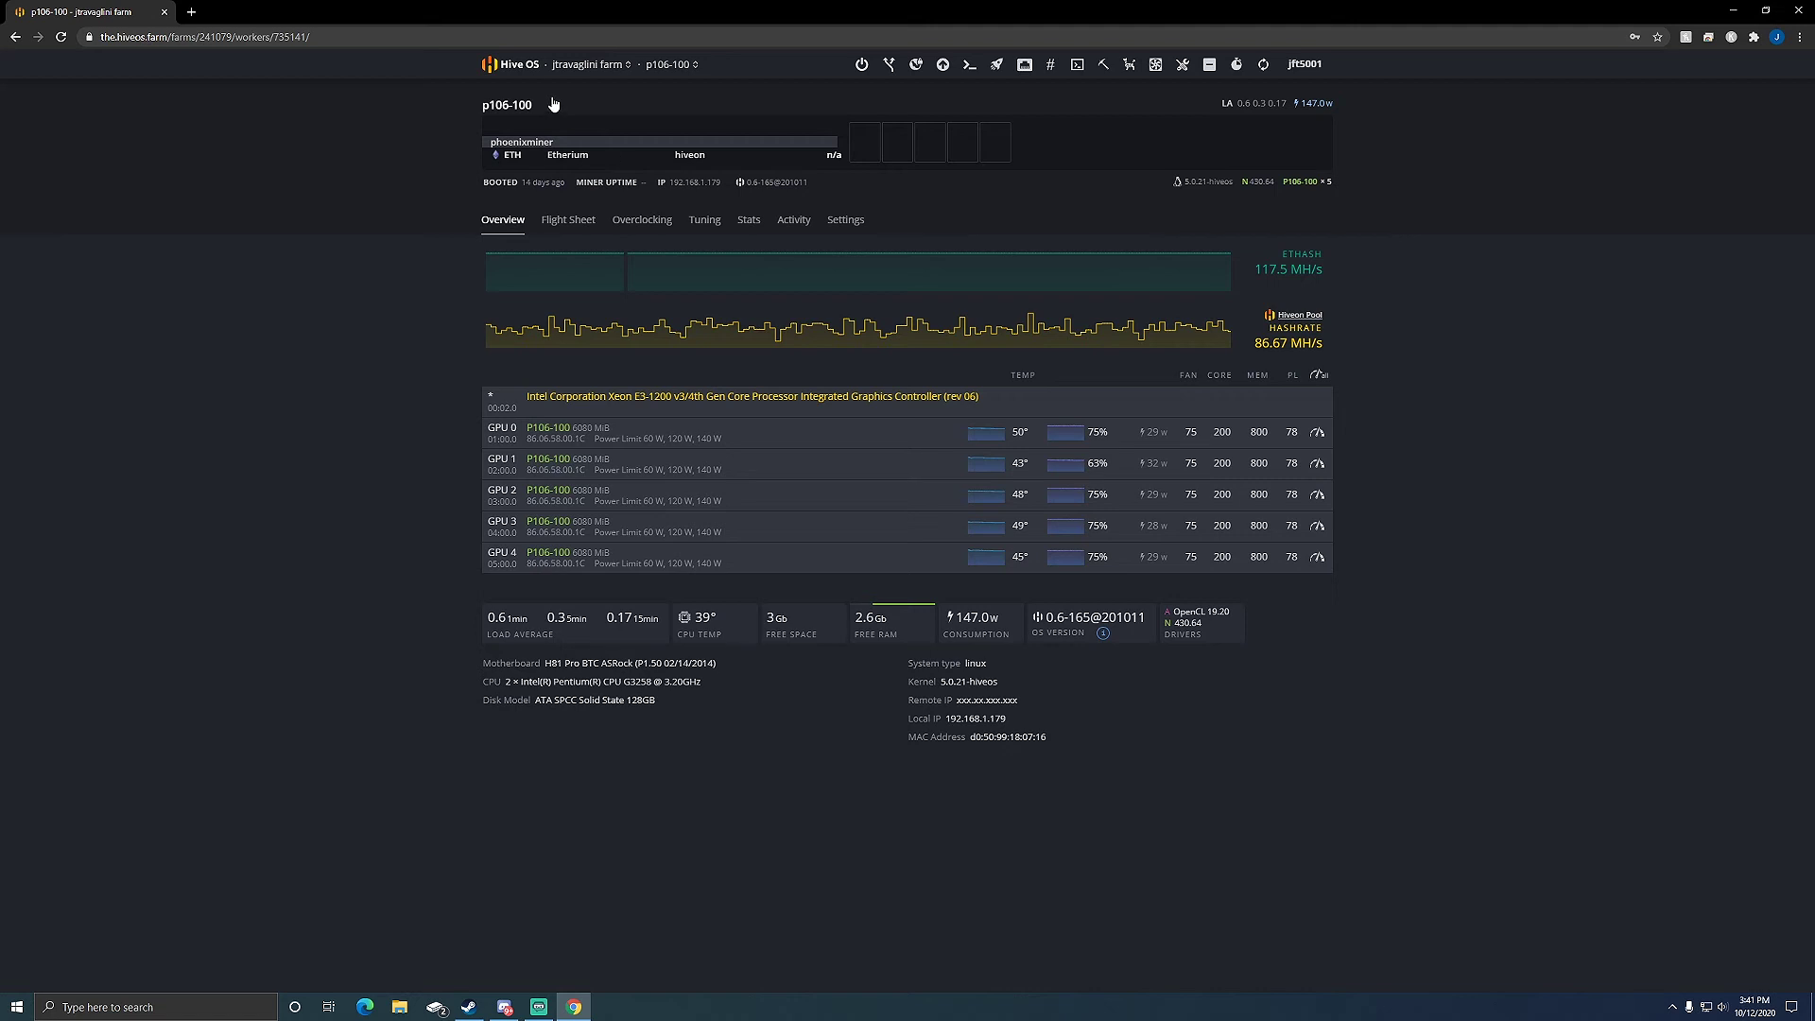
left_click(515, 64)
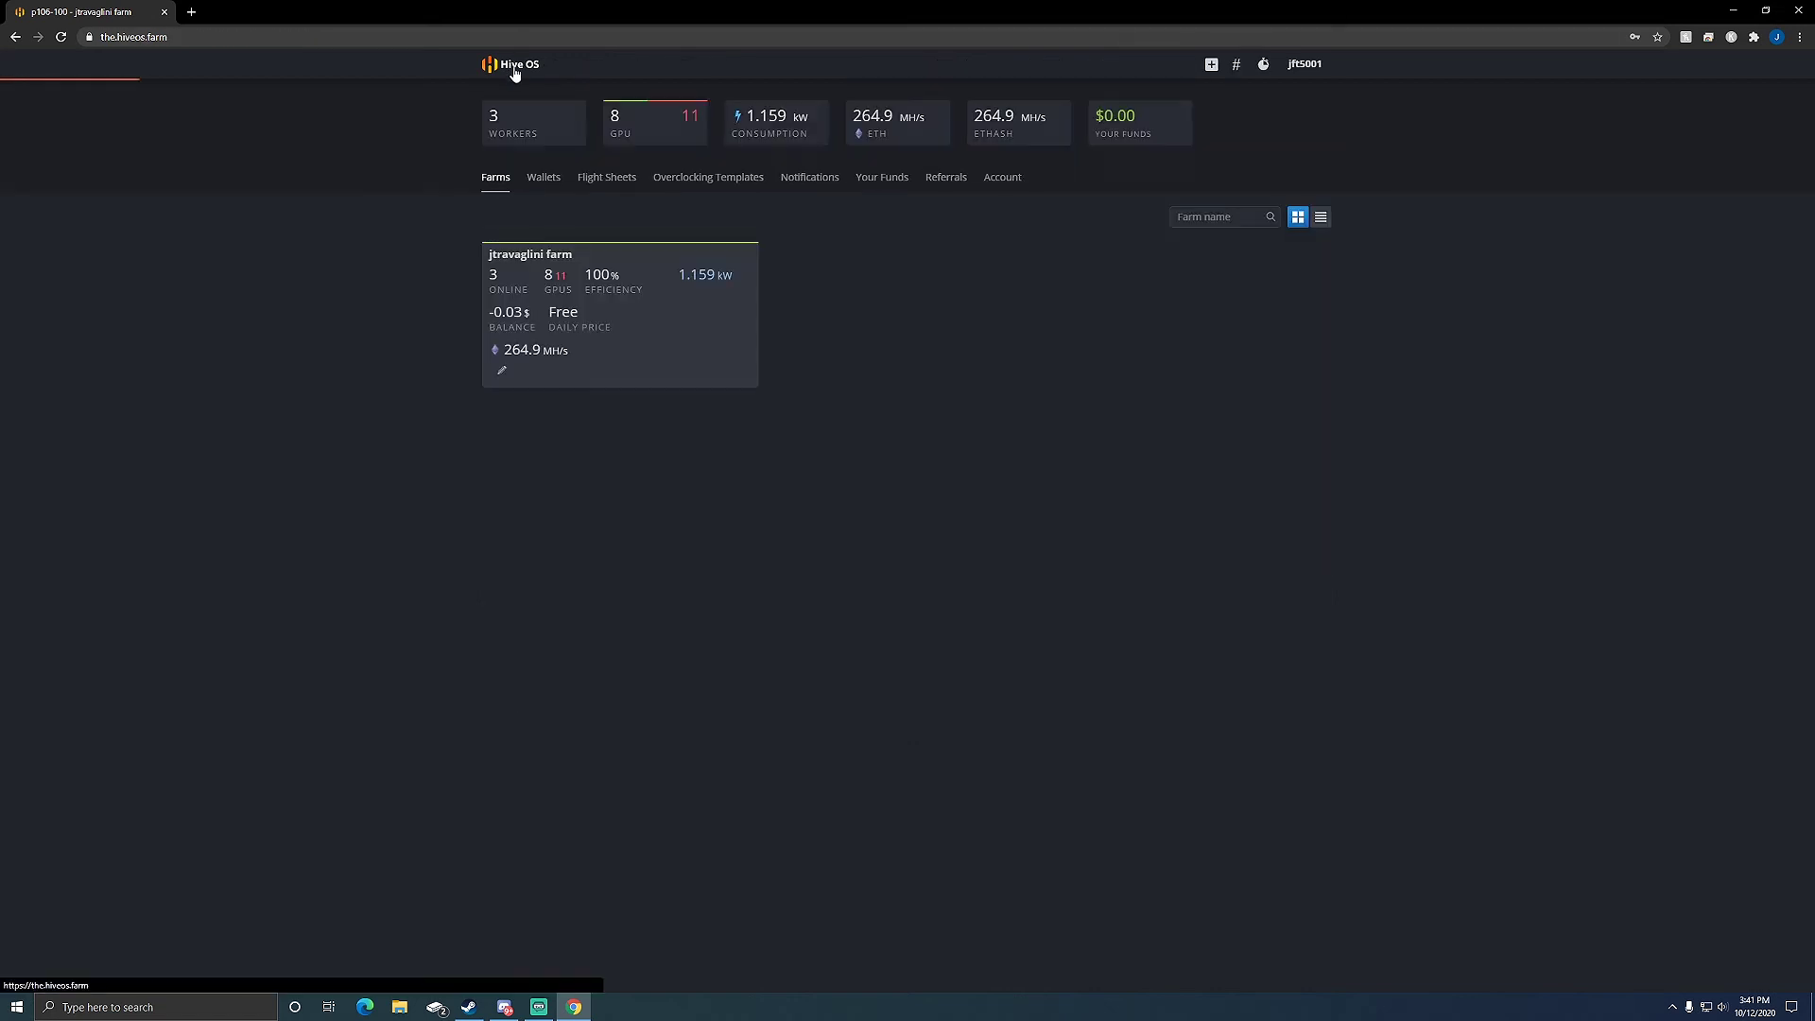
Open the p106-90 rig's overview and dismiss its self-upgrade success notice.
left_click(564, 295)
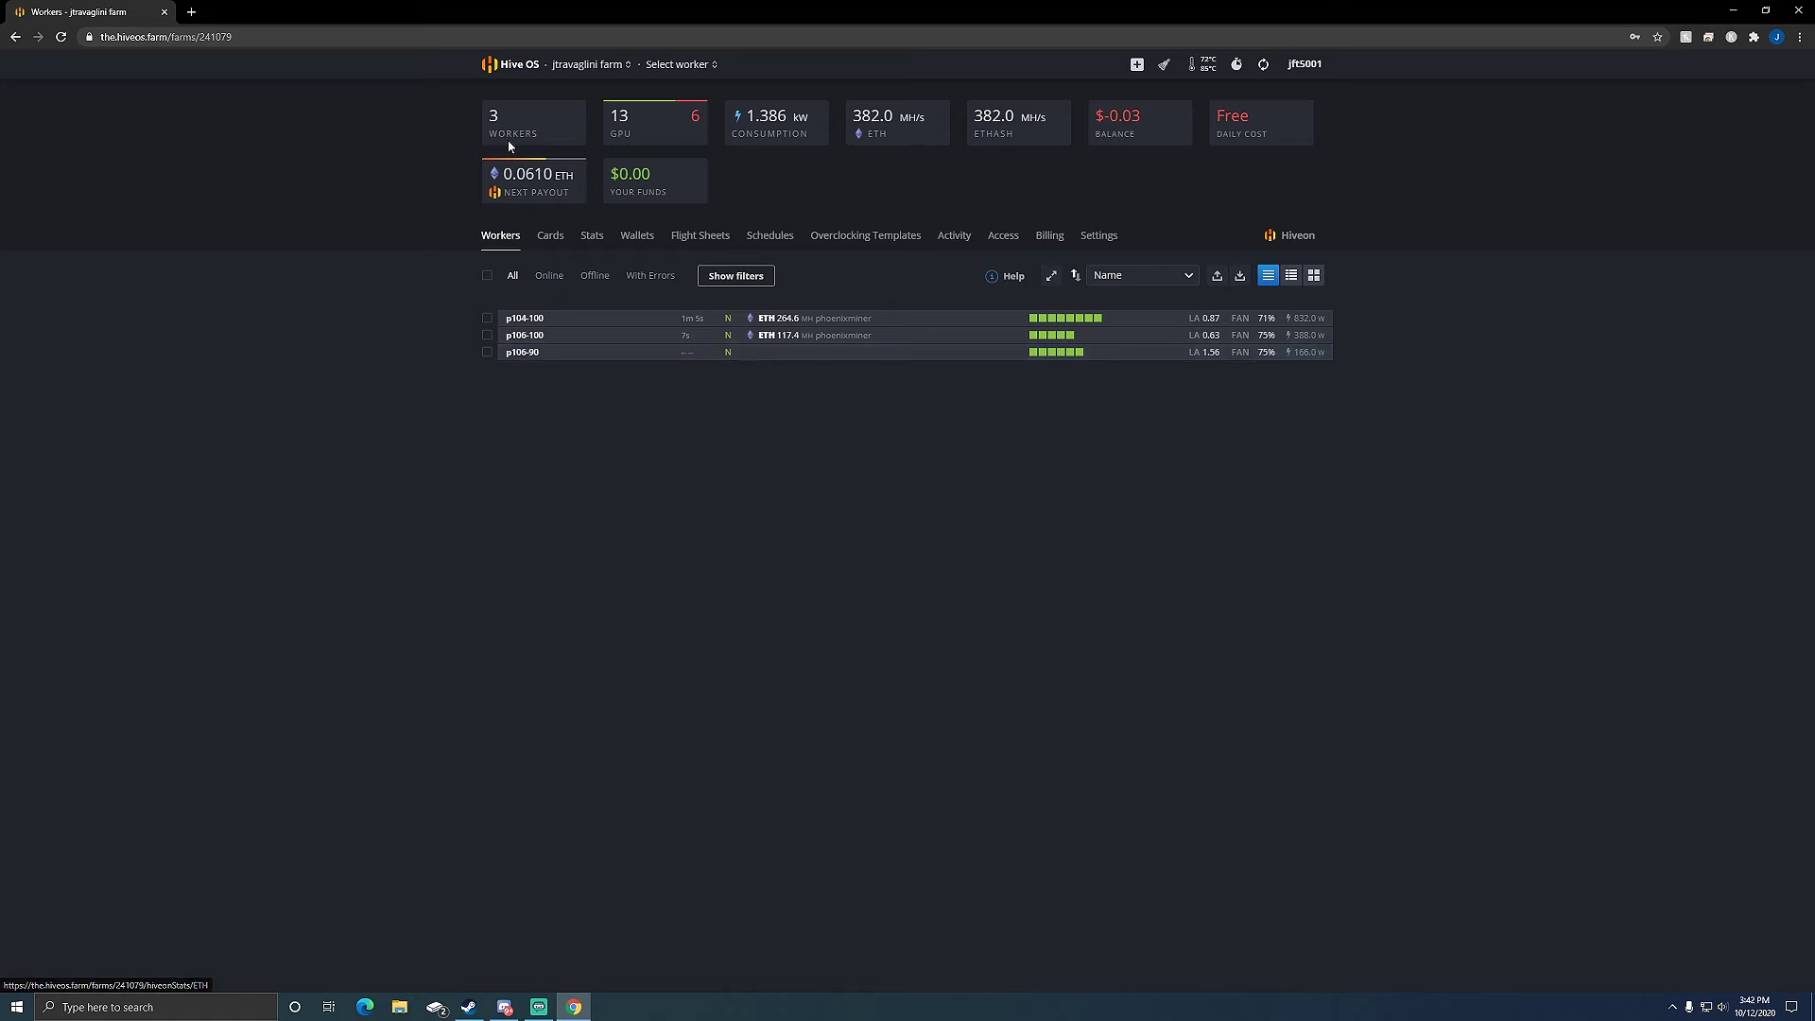
left_click(526, 72)
left_click(568, 312)
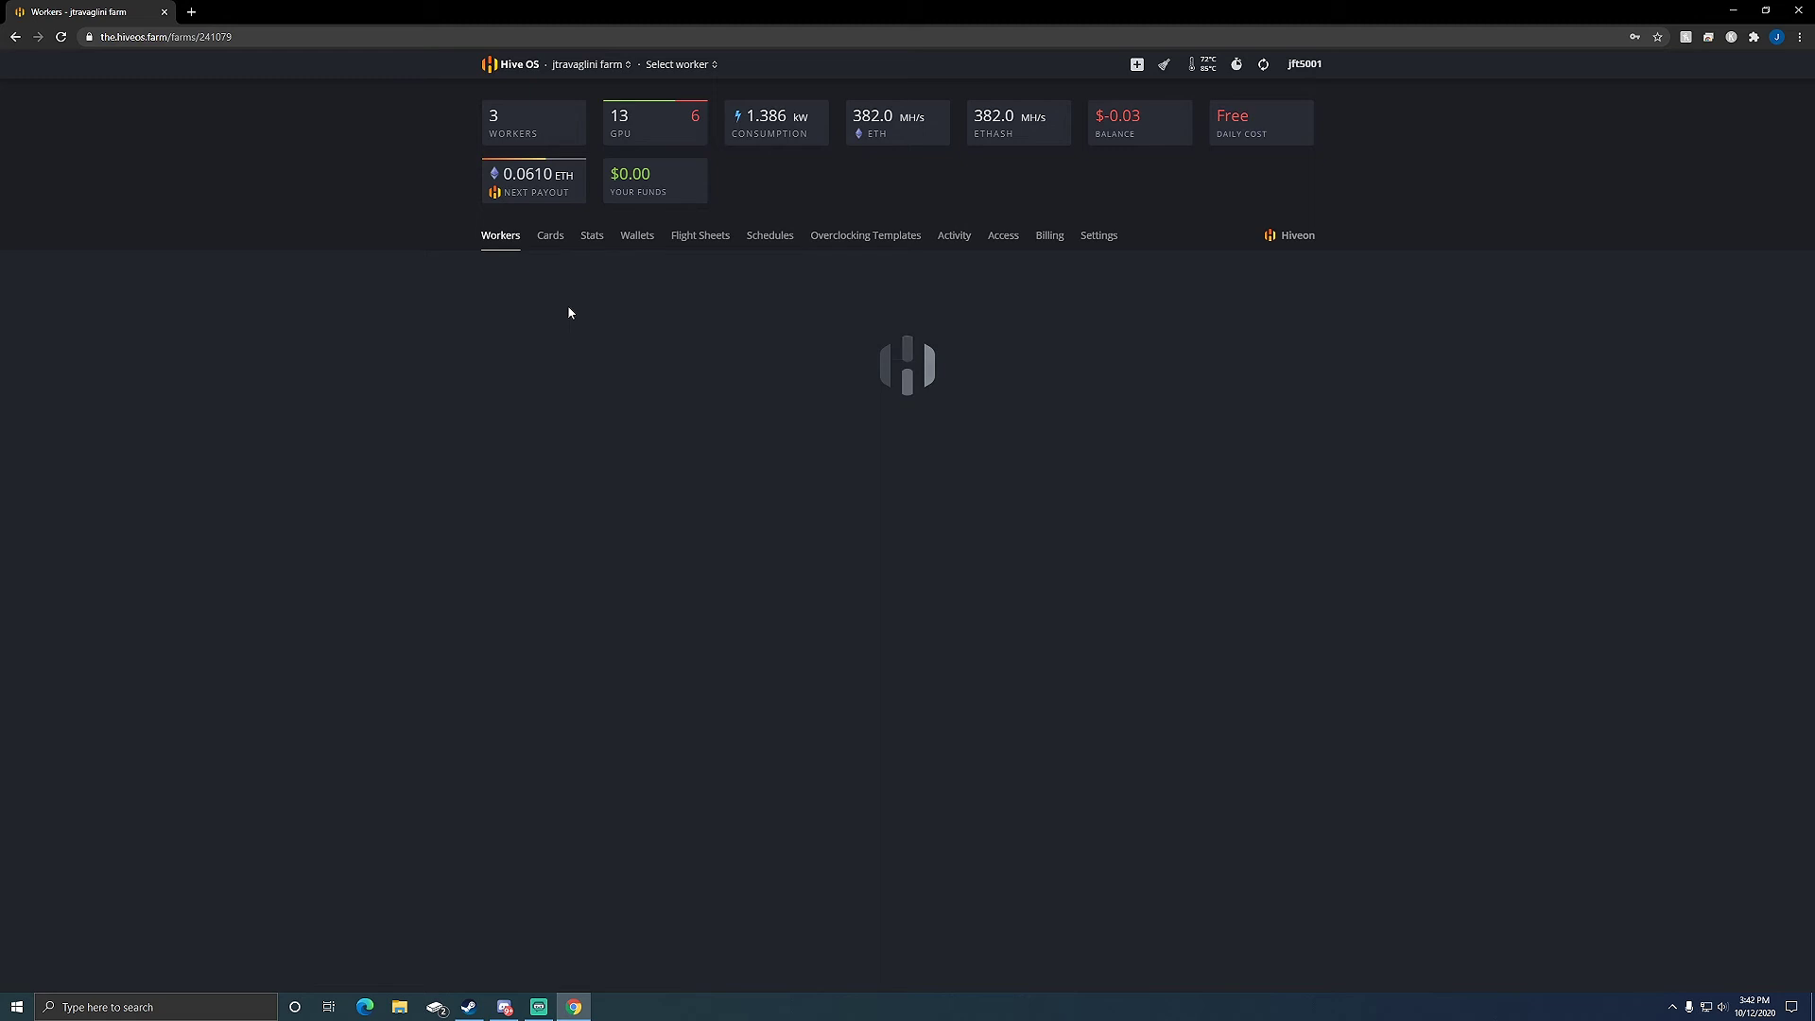
left_click(536, 356)
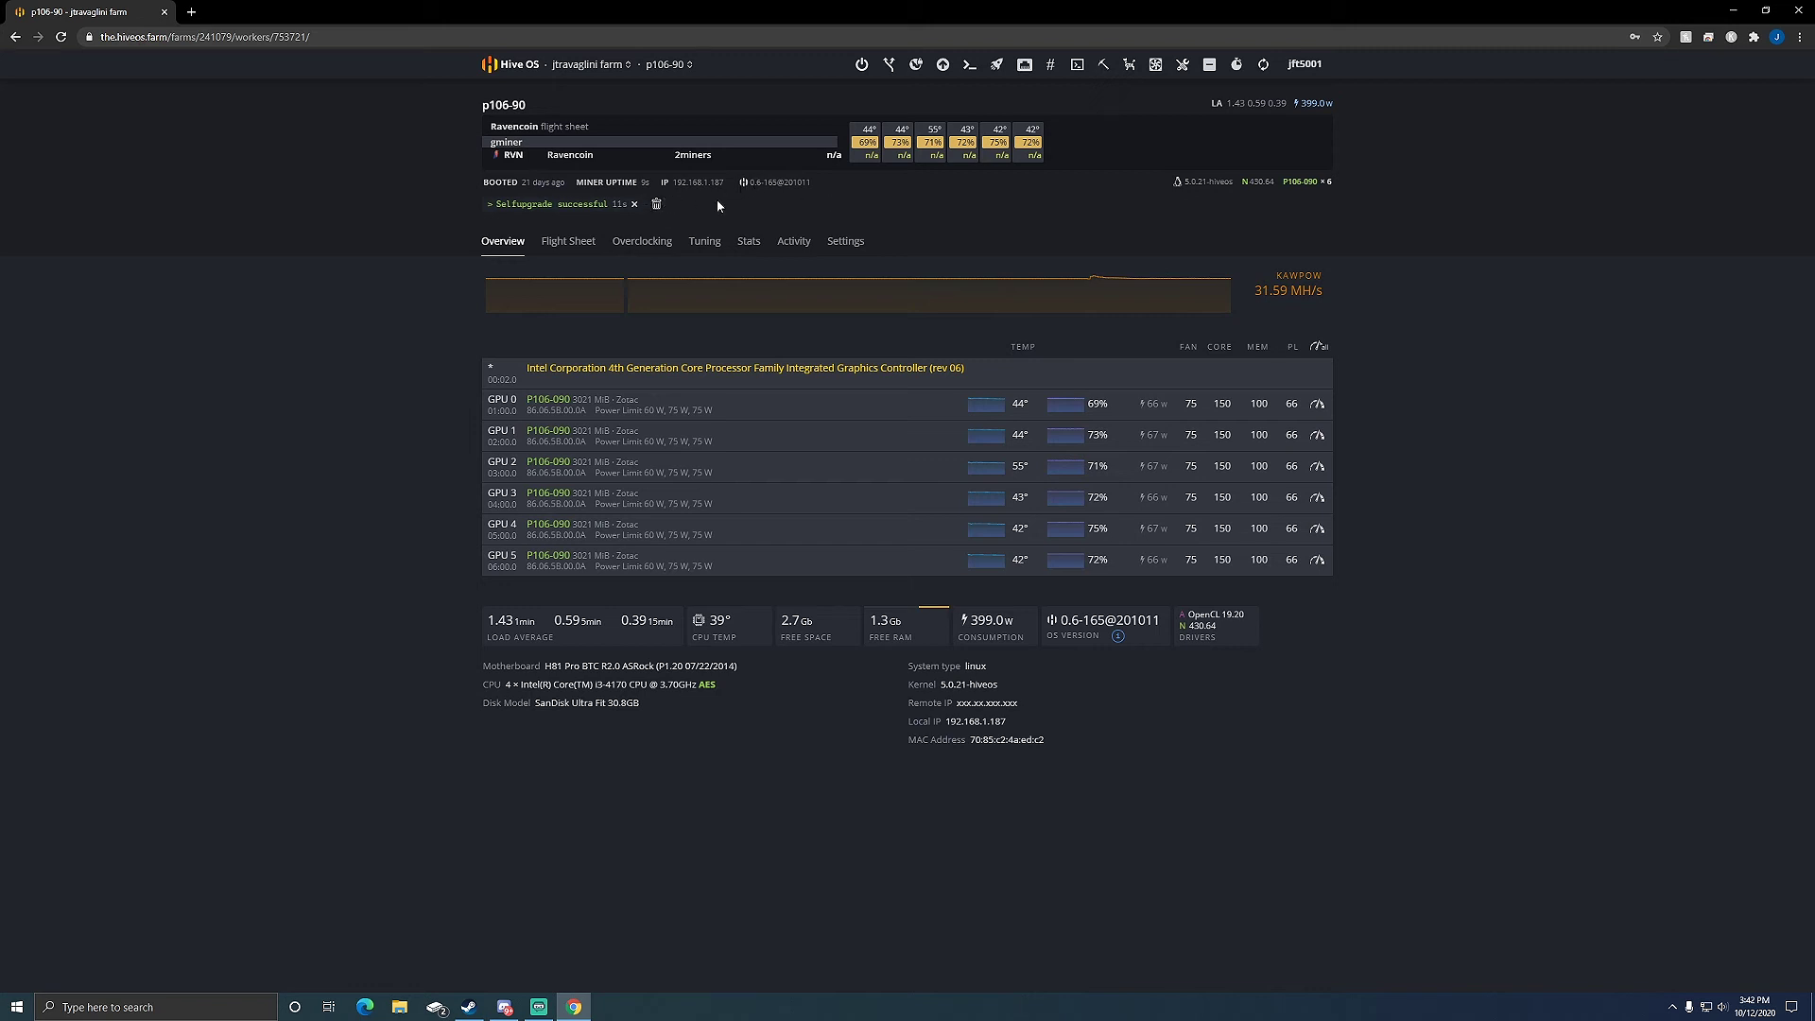
left_click(656, 206)
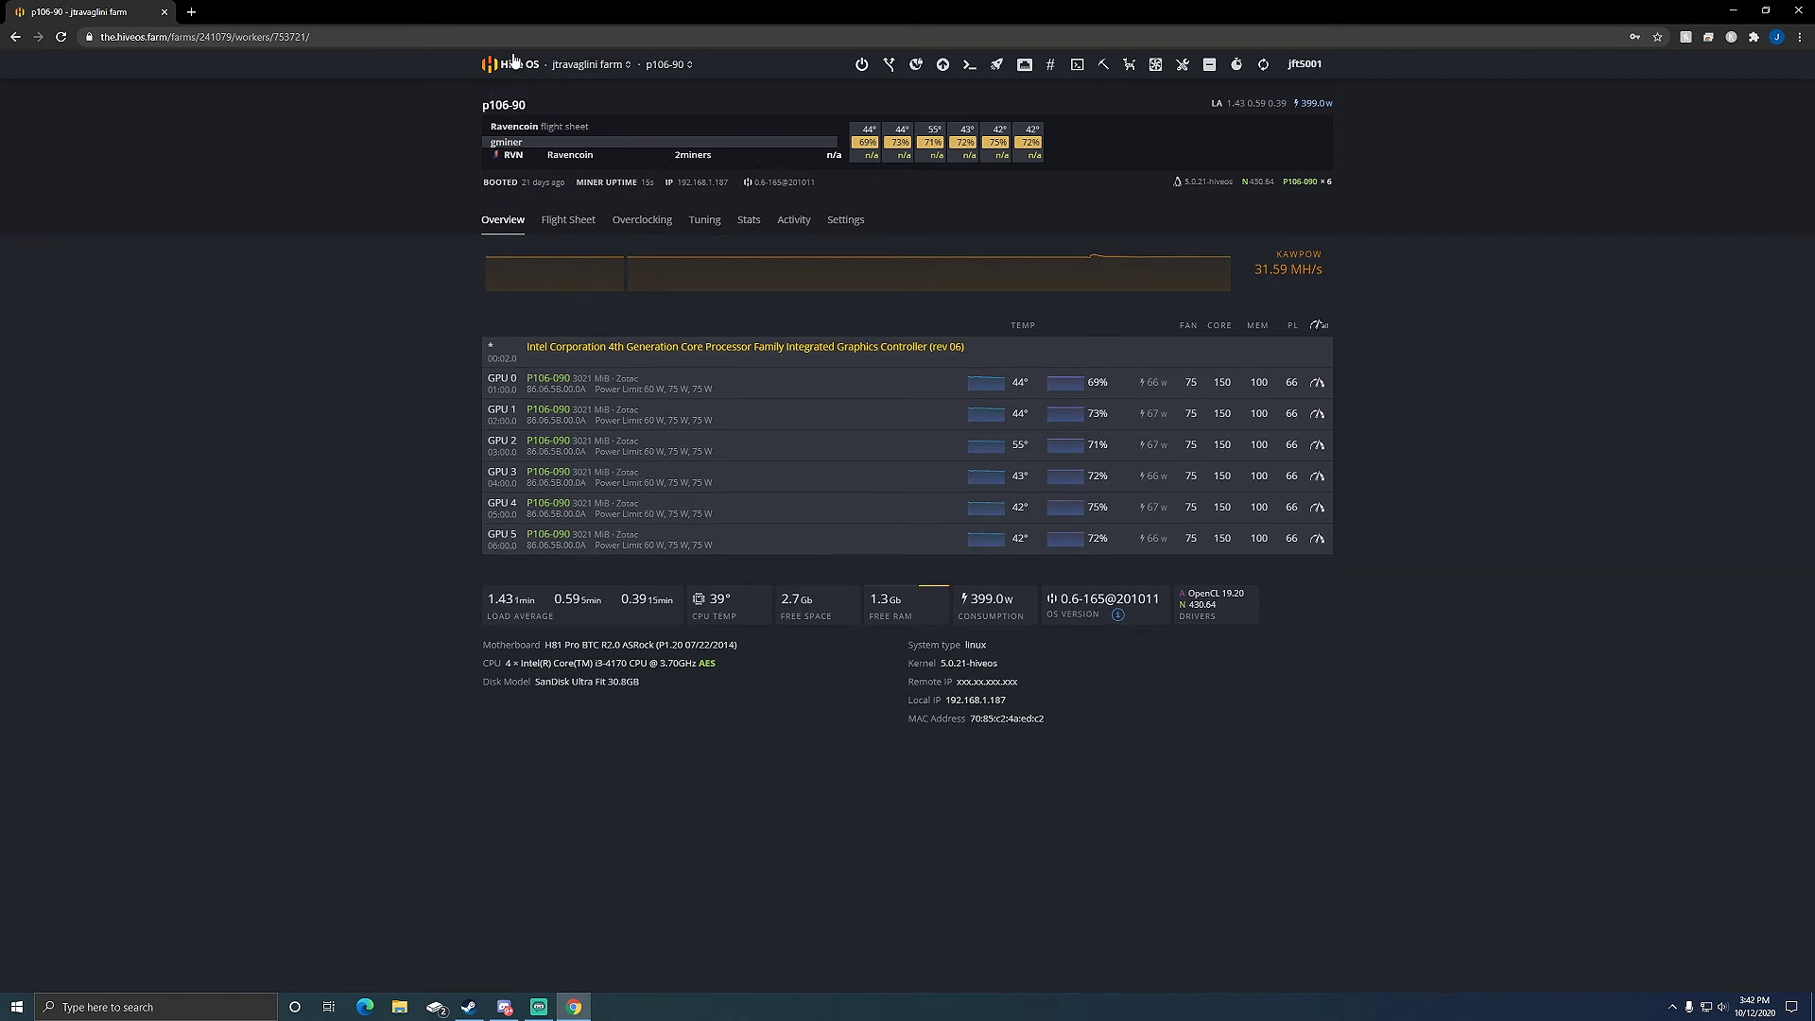